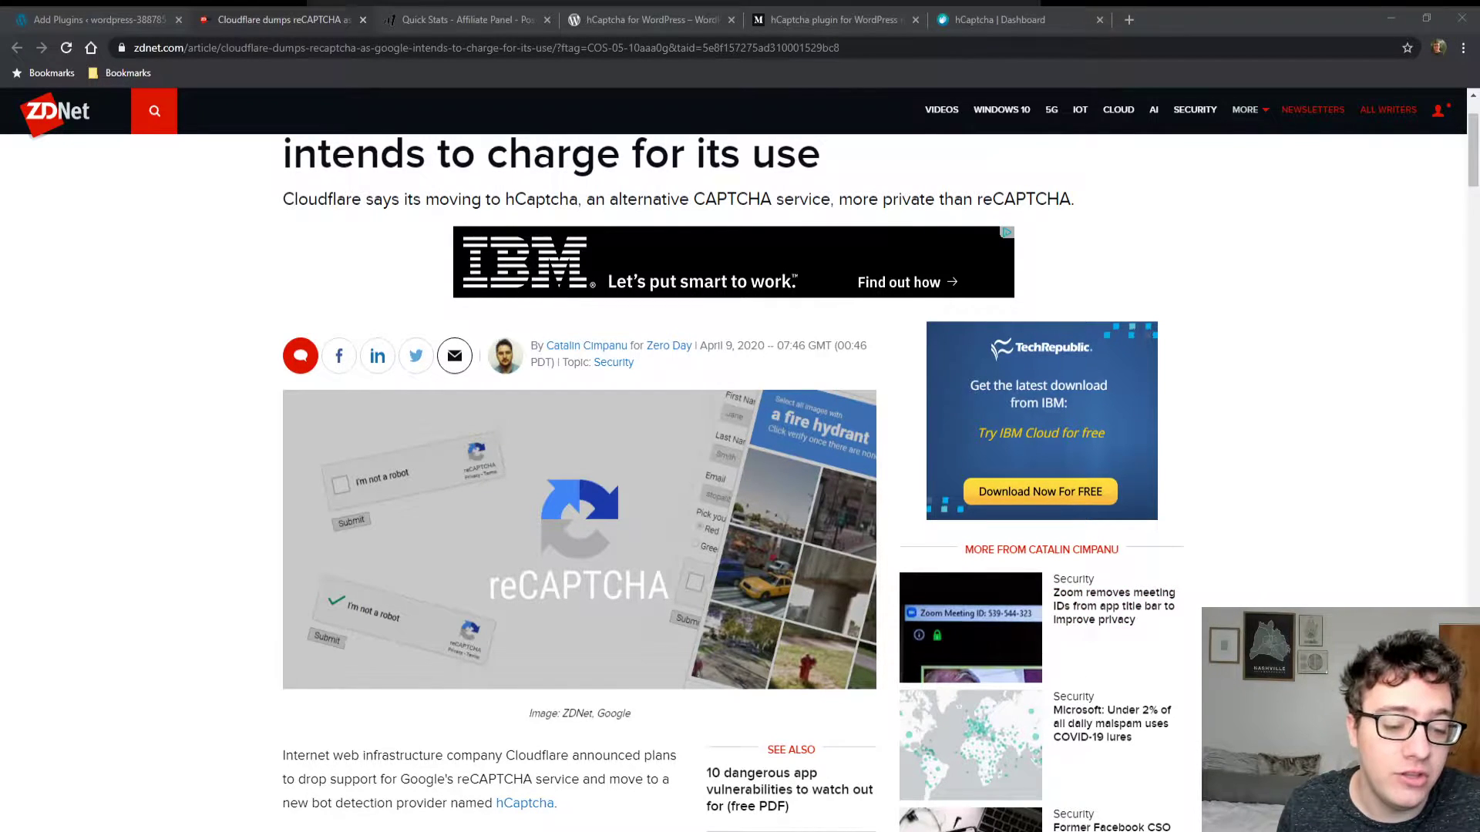
- Read through the ZDNet article on Cloudflare adopting hCaptcha, then close the Quick Stats tab
scroll(732, 463, "down", 5)
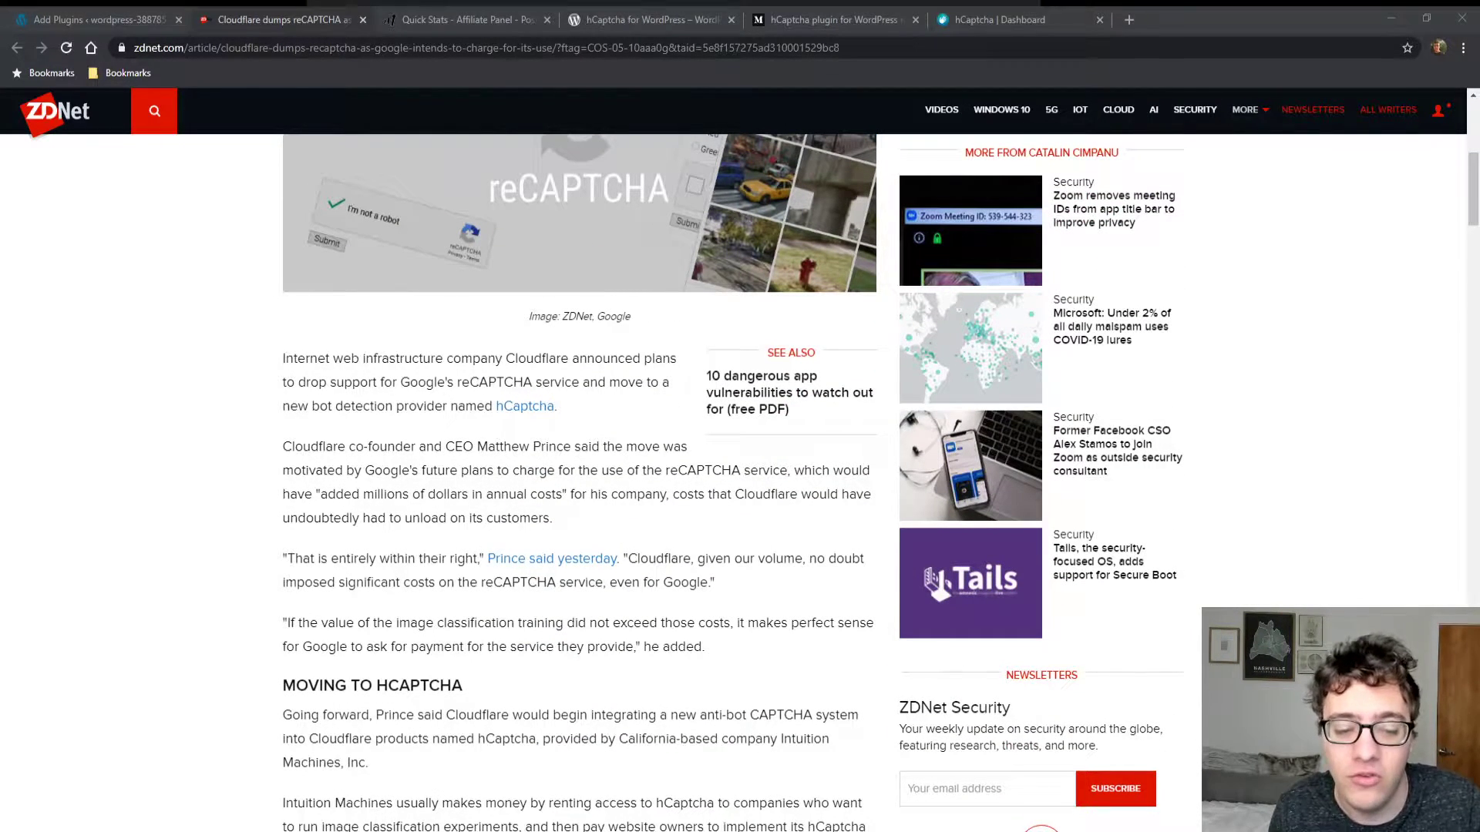
scroll(578, 463, "down", 5)
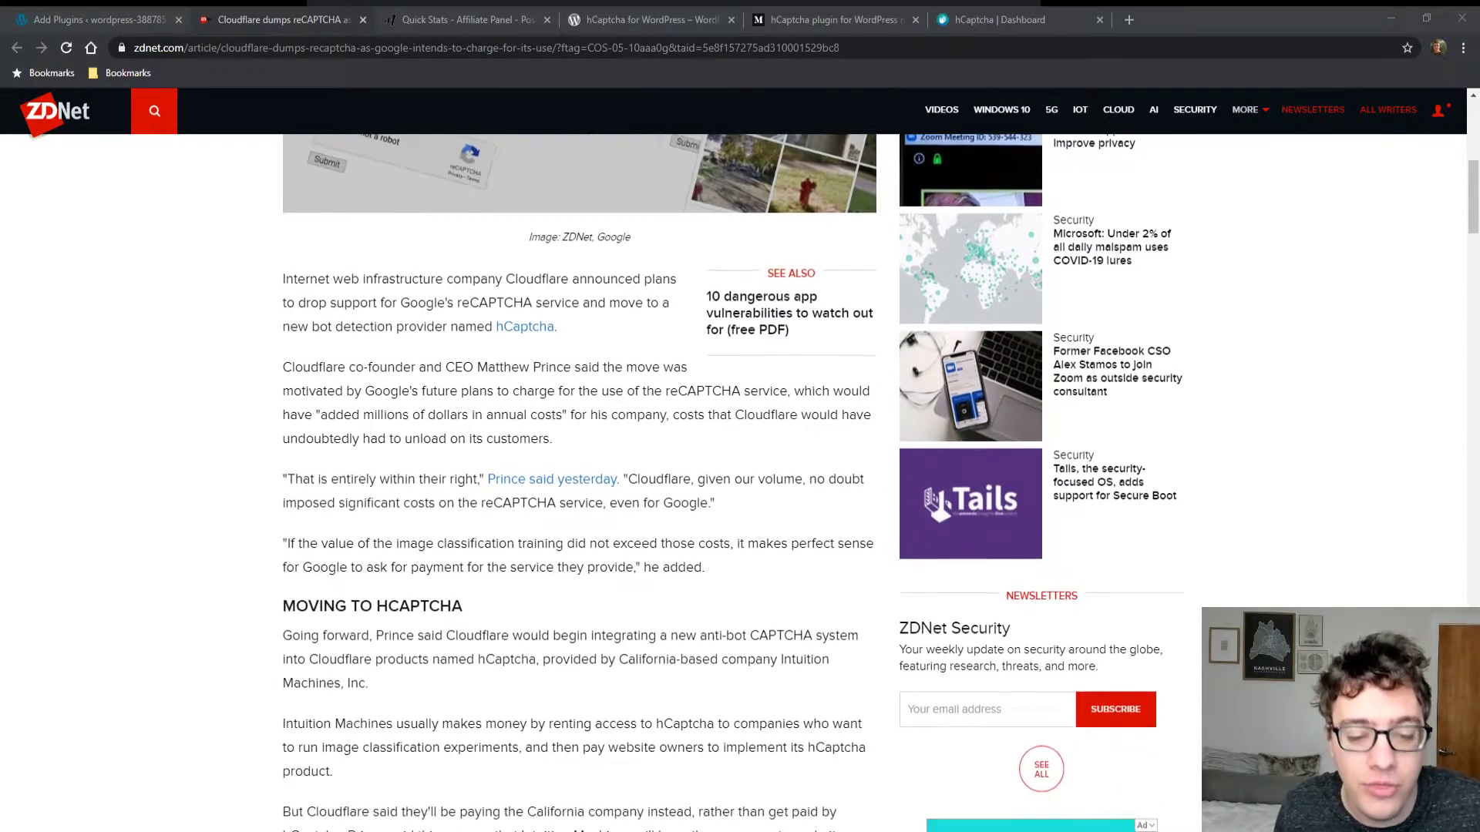
scroll(578, 462, "down", 5)
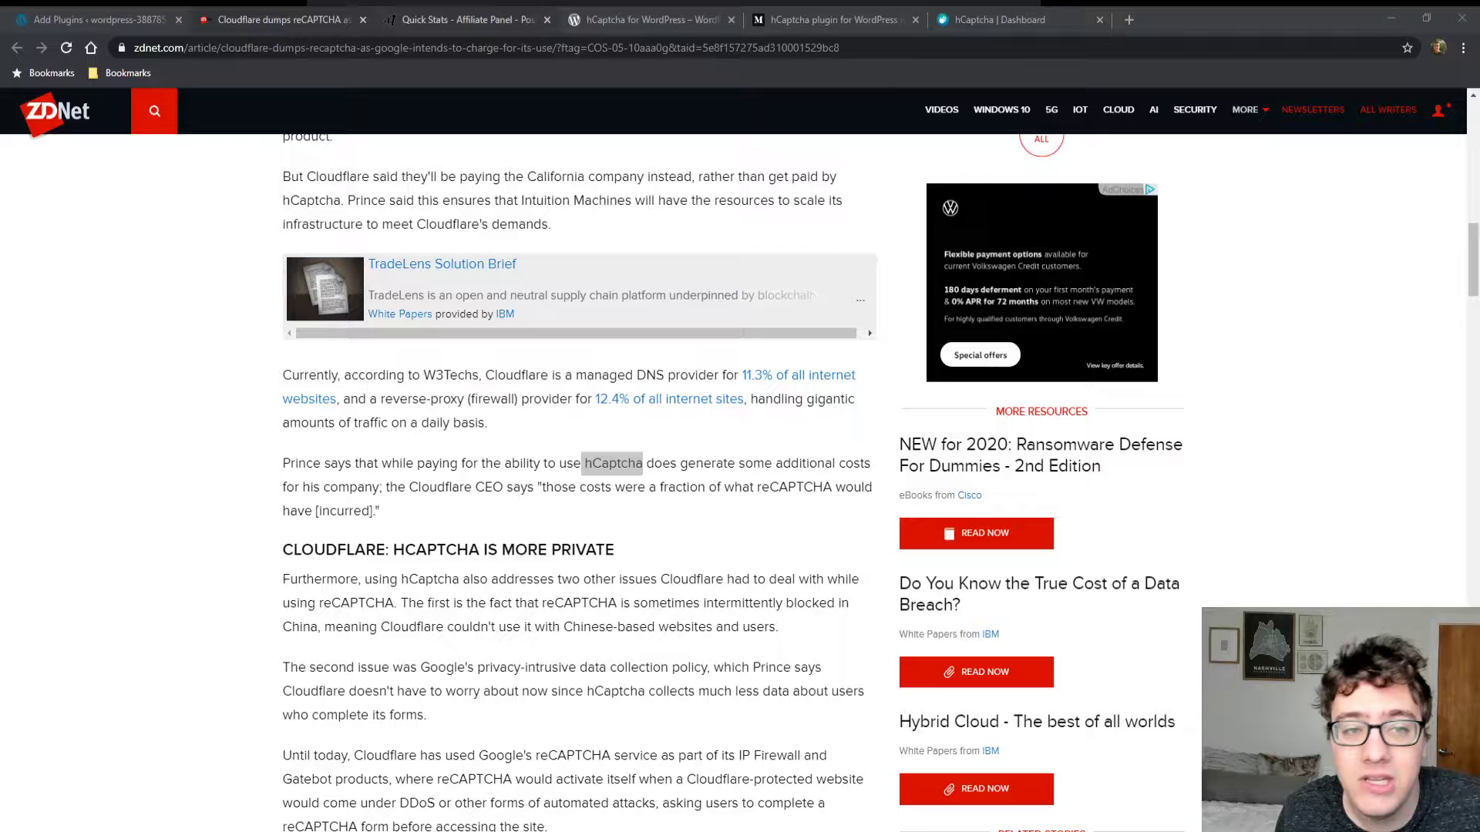
left_click(548, 19)
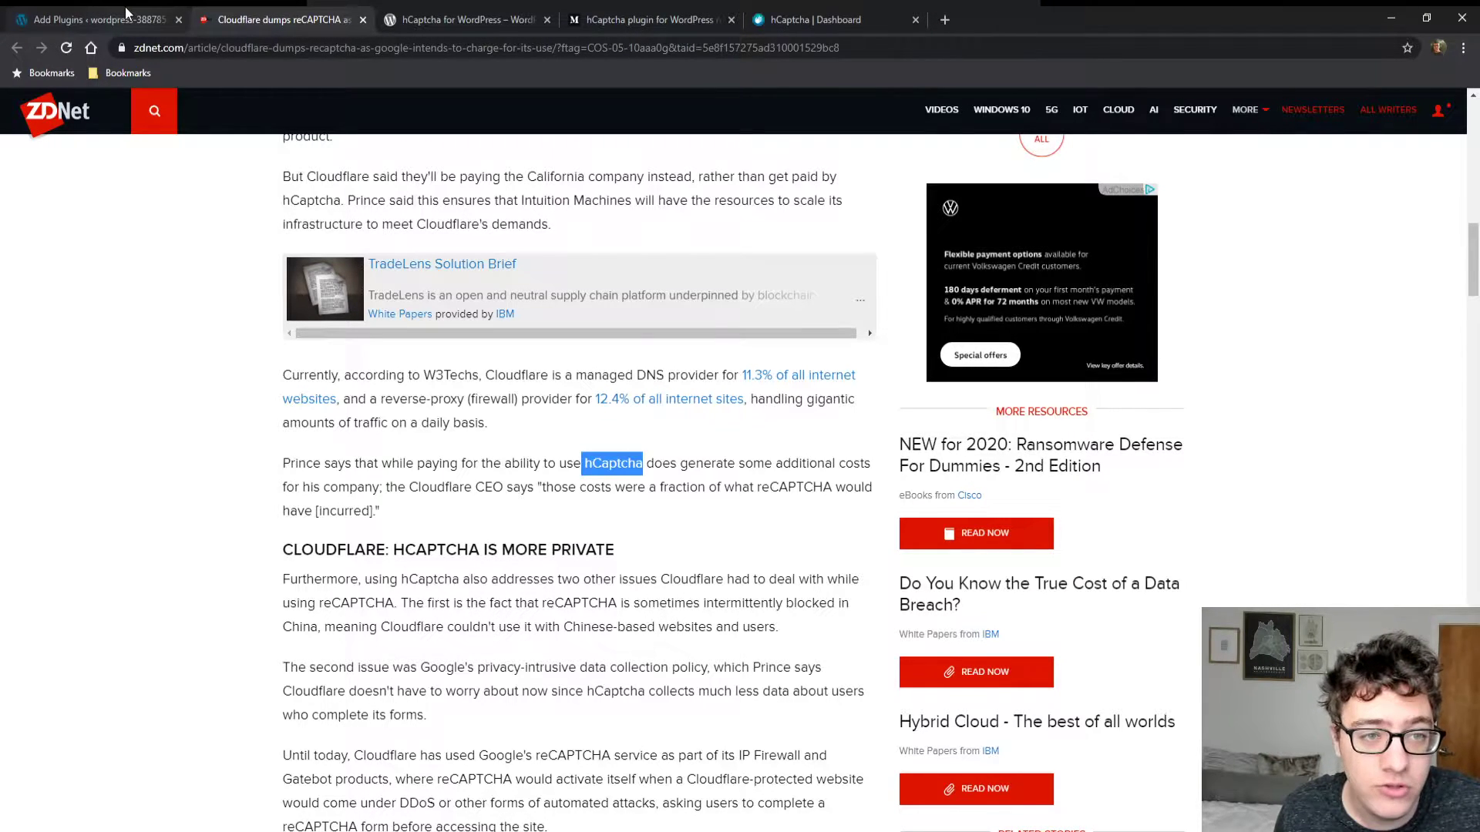
- Move the hCaptcha for WordPress tab to second place and select the plugin title for copying
left_click_drag(463, 6, 278, 11)
scroll(678, 337, "up", 4)
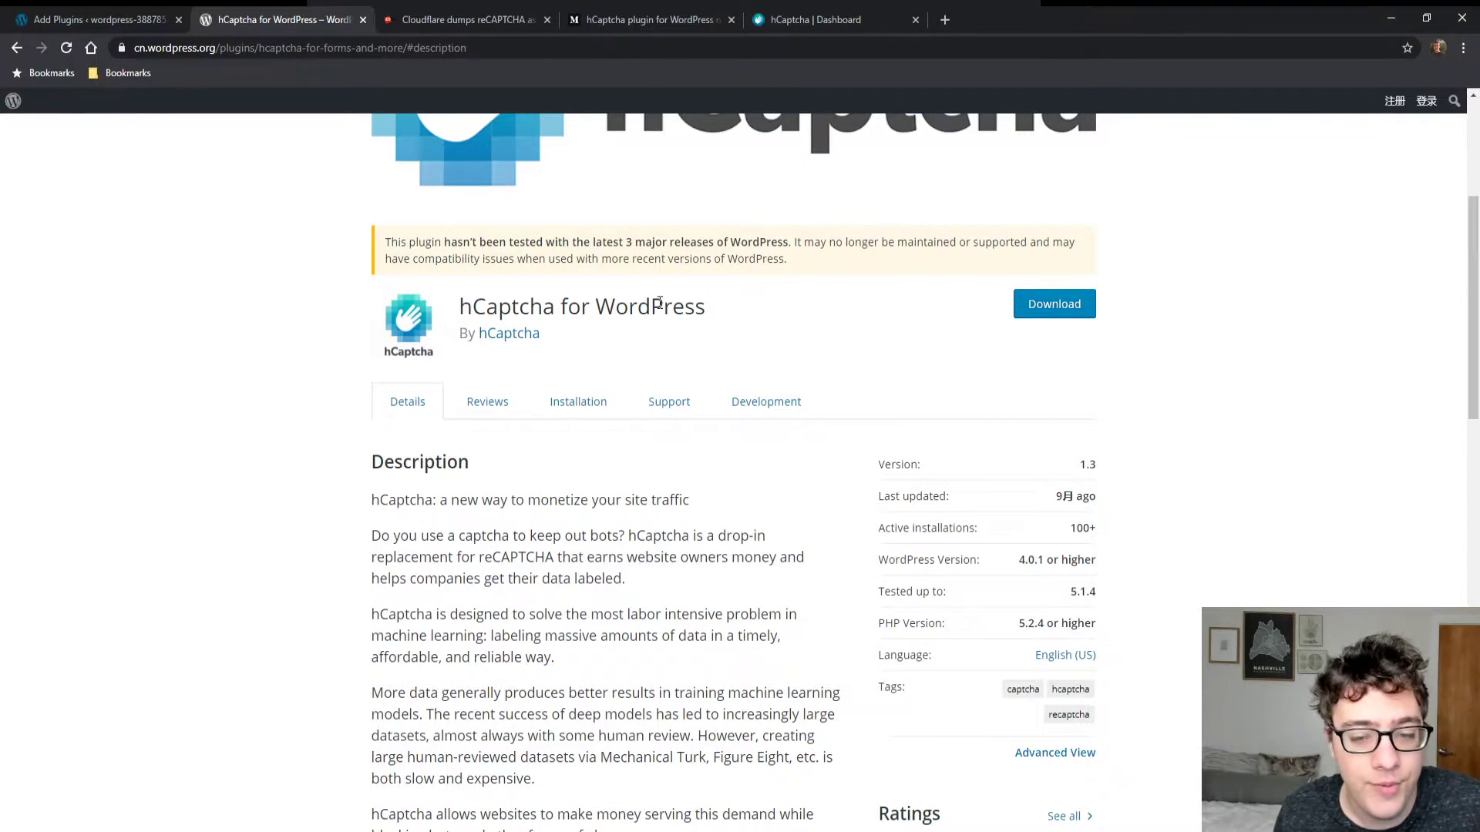
double_click(660, 306)
triple_click(660, 305)
key("ctrl+c")
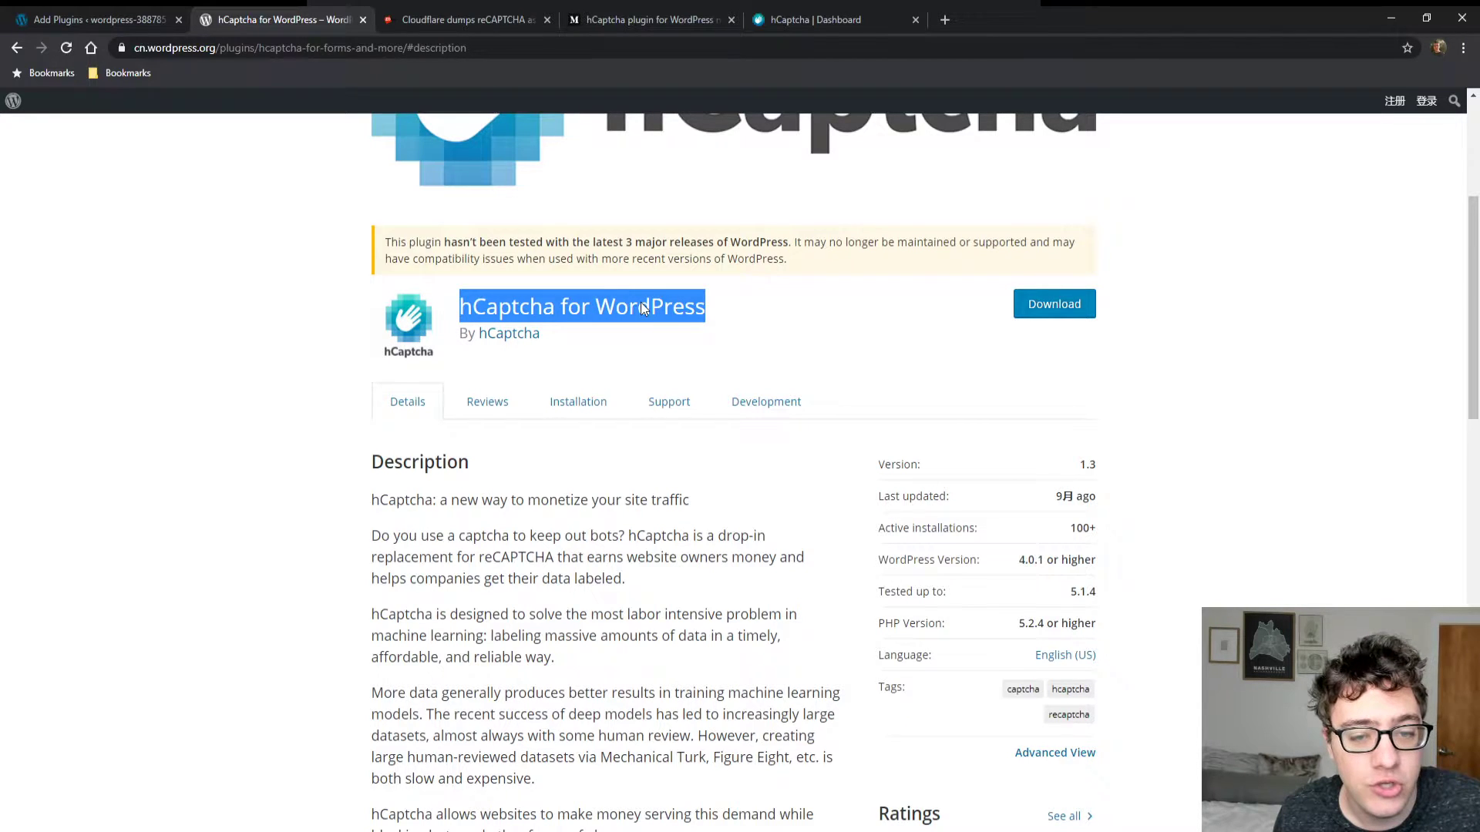
left_click(112, 13)
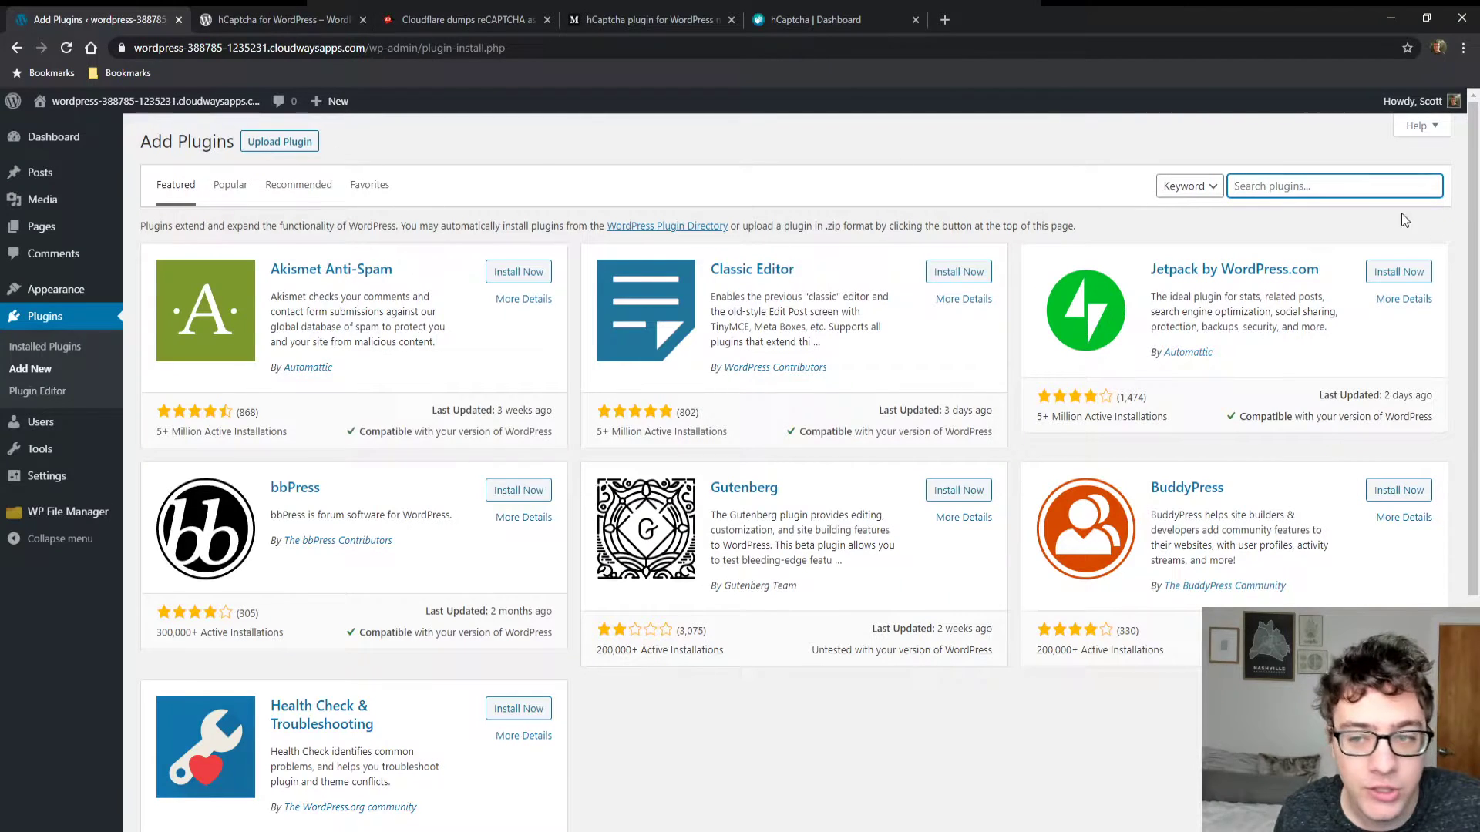
- Search plugins for 'hCaptcha for WordPress', then install and activate it
key("ctrl+v")
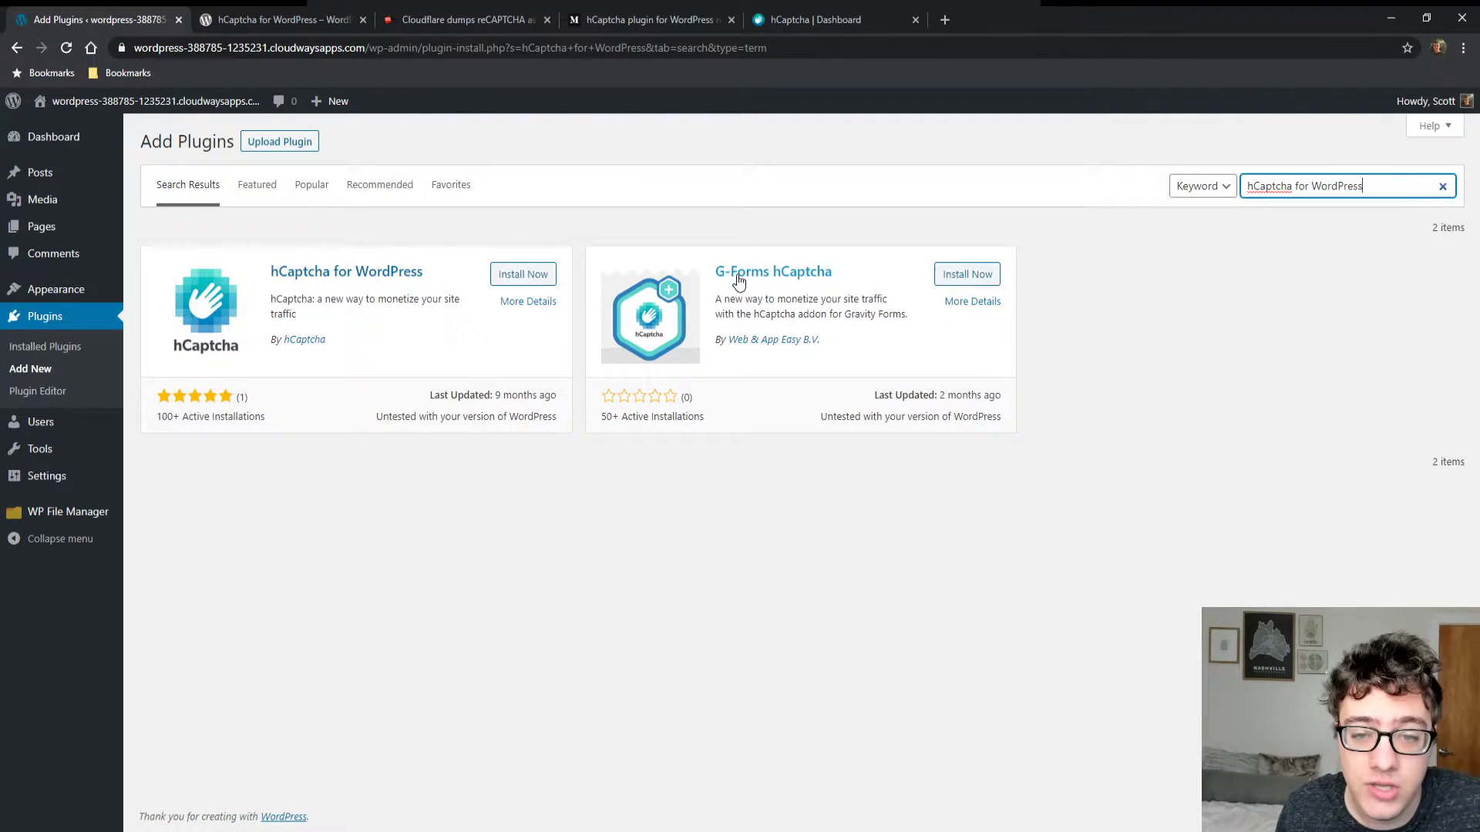
left_click(532, 273)
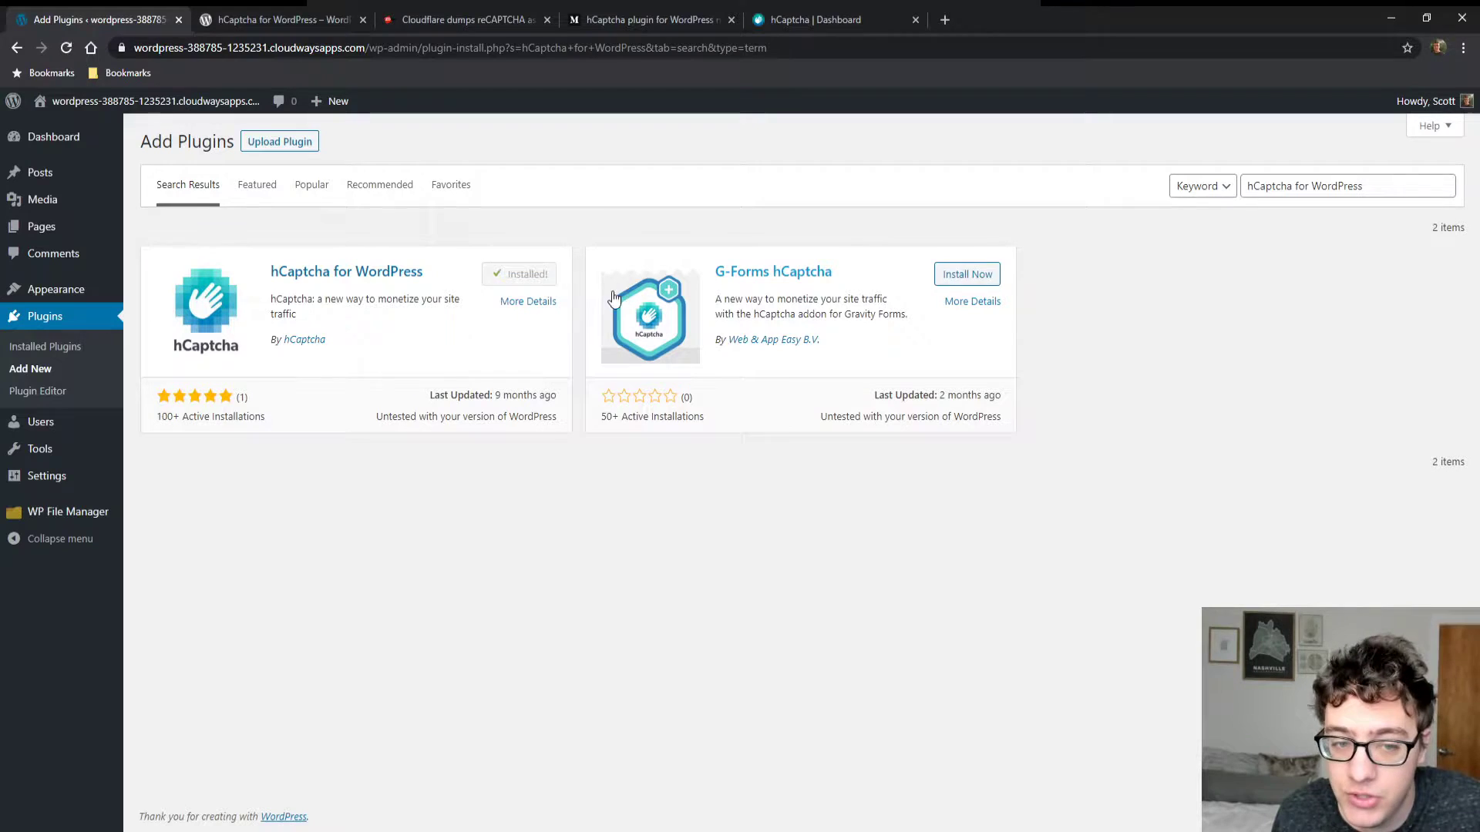
left_click(531, 279)
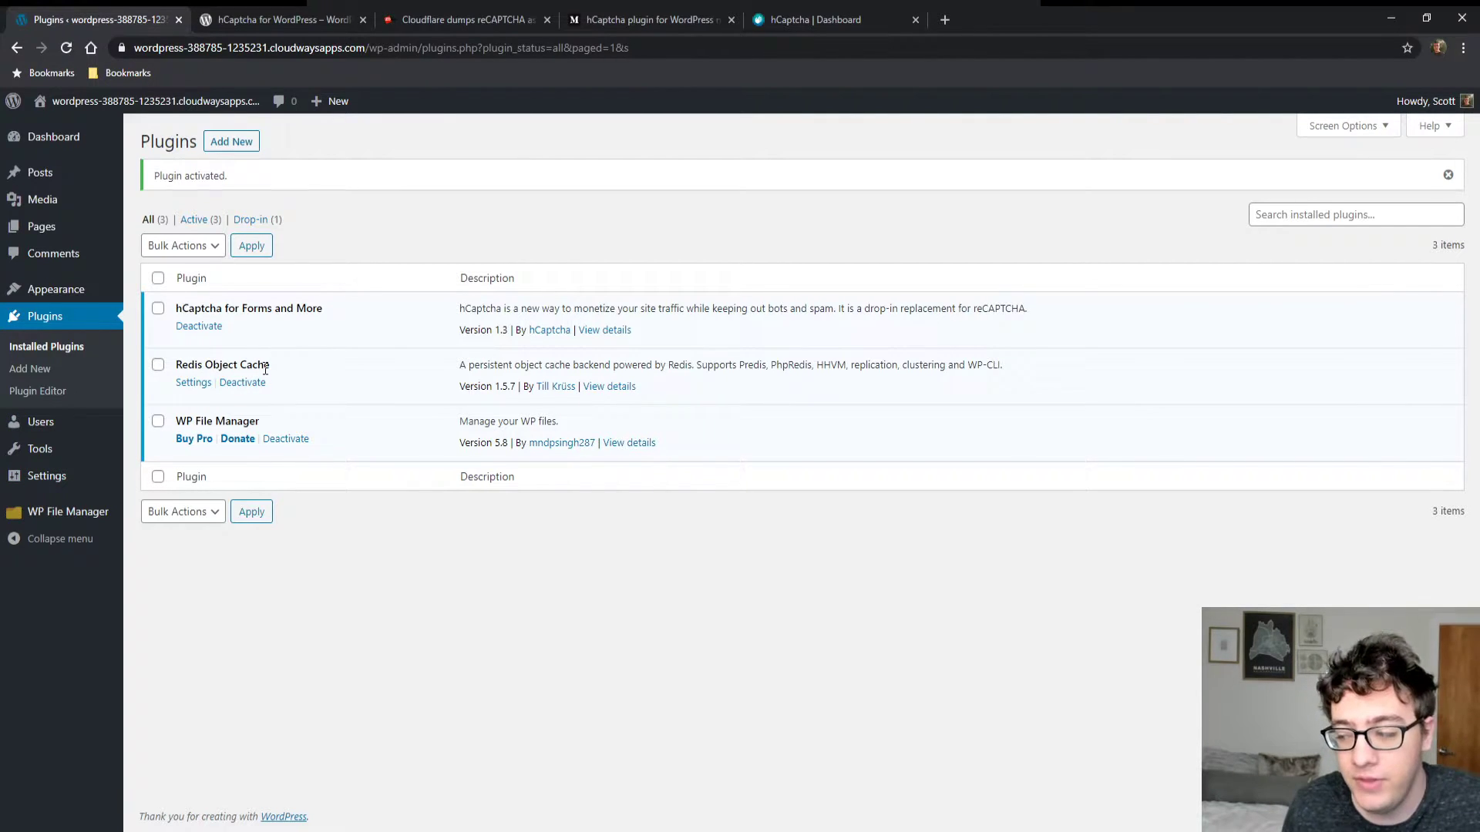
- Open Settings > hCaptcha and look over the plugin's options
mouse_move(87, 471)
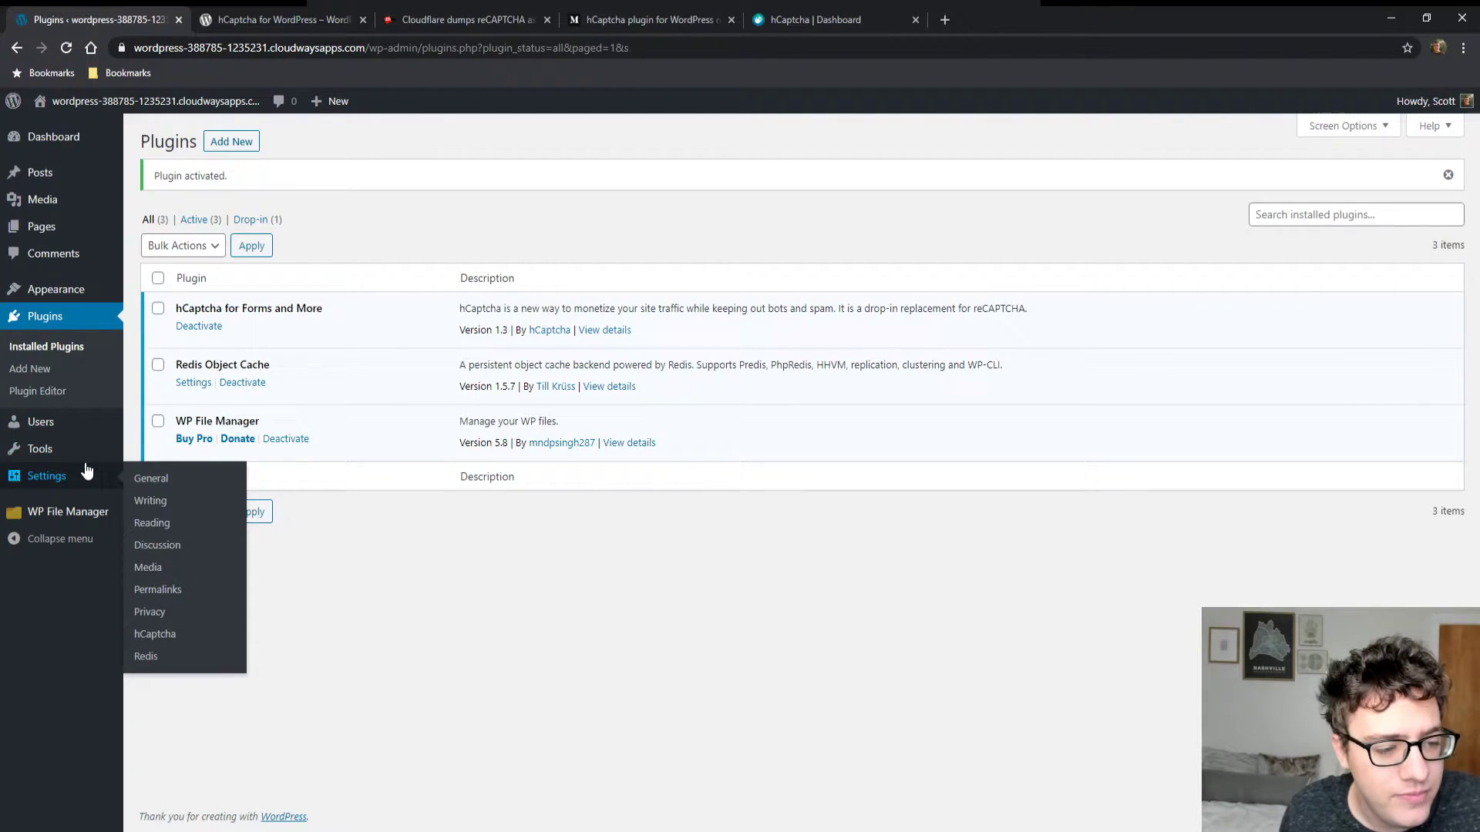
left_click(174, 630)
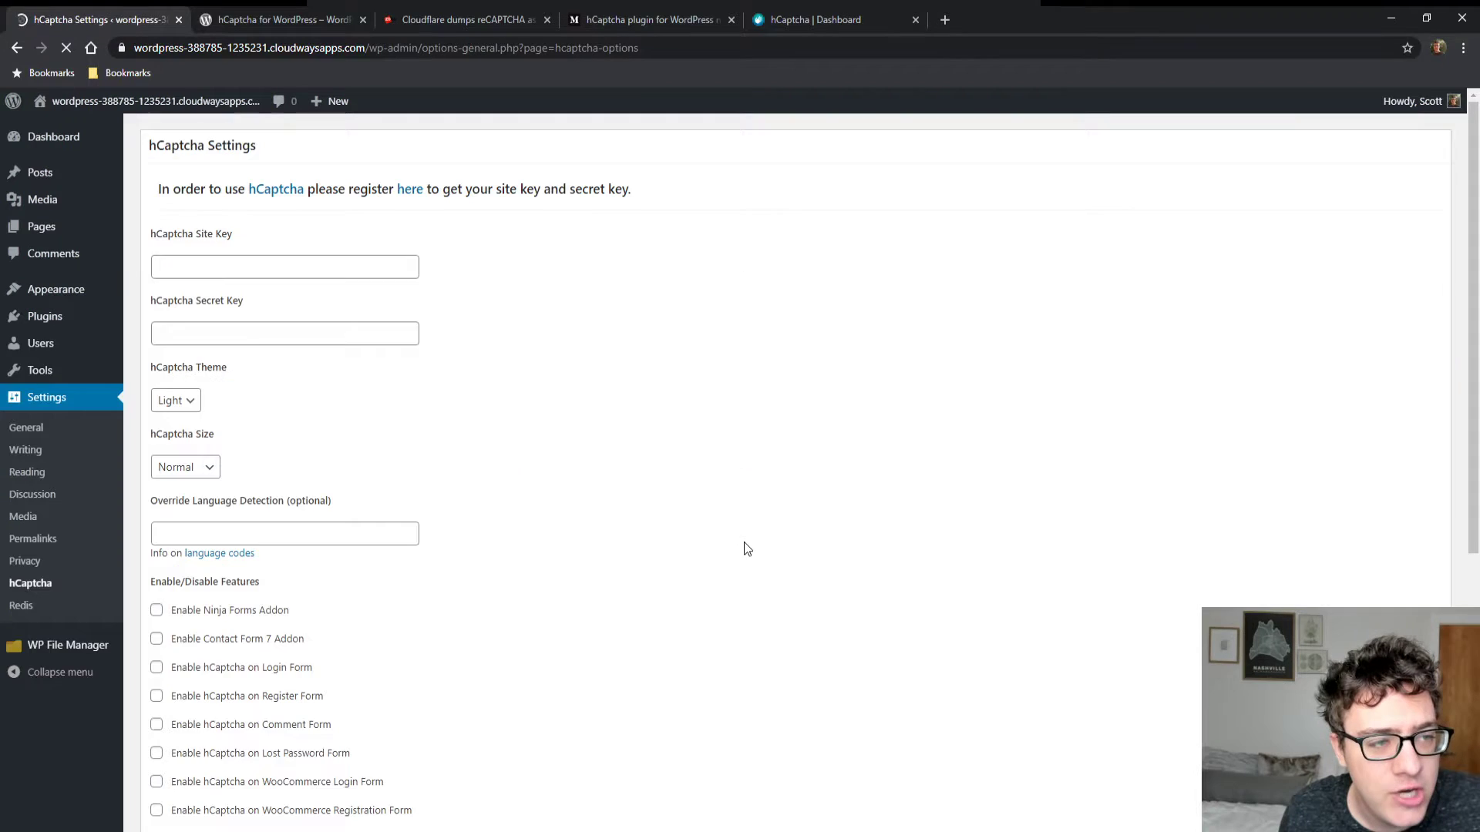
scroll(629, 345, "down", 3)
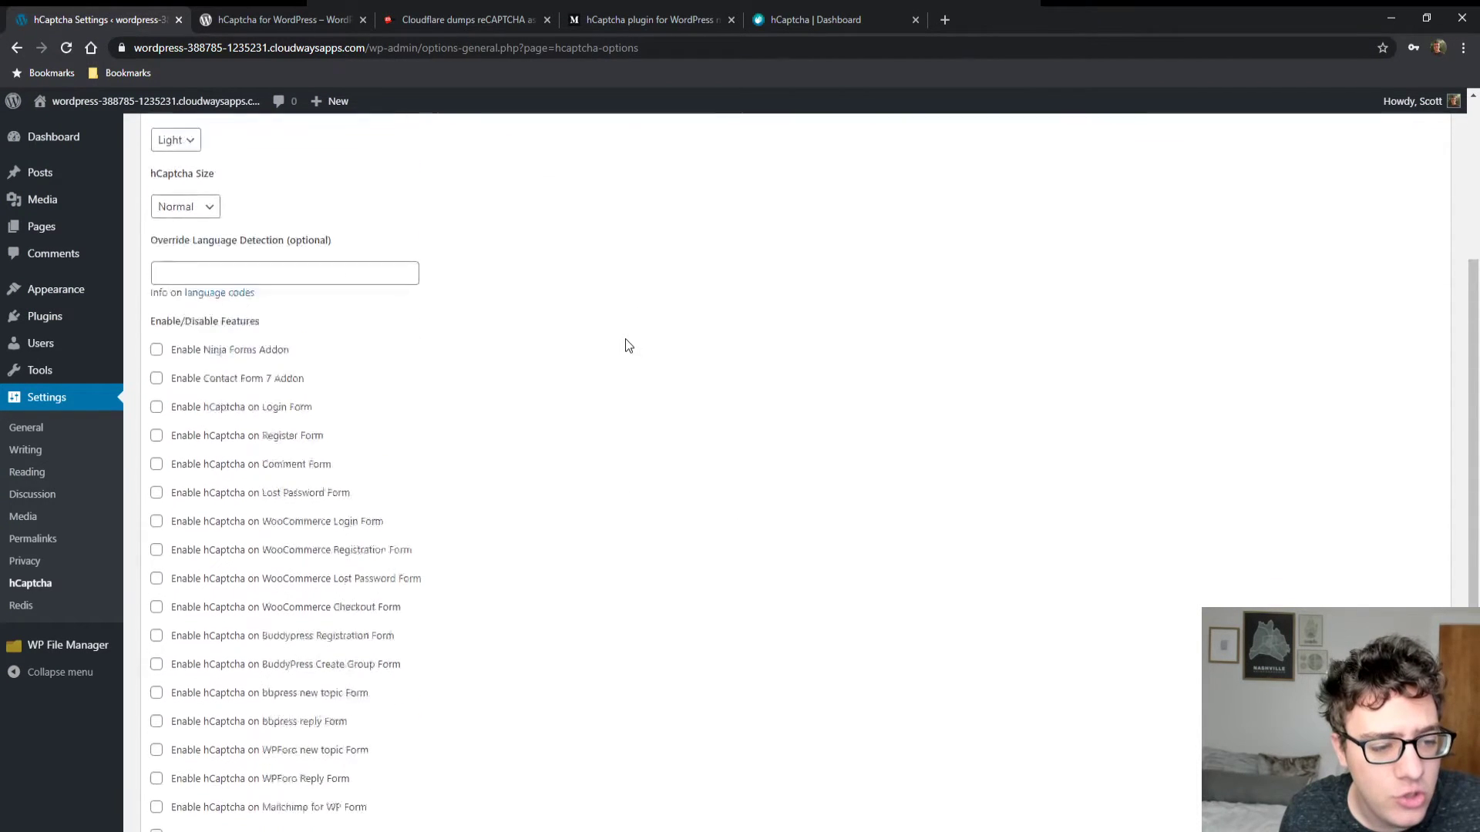
scroll(620, 335, "down", 2)
scroll(548, 323, "up", 4)
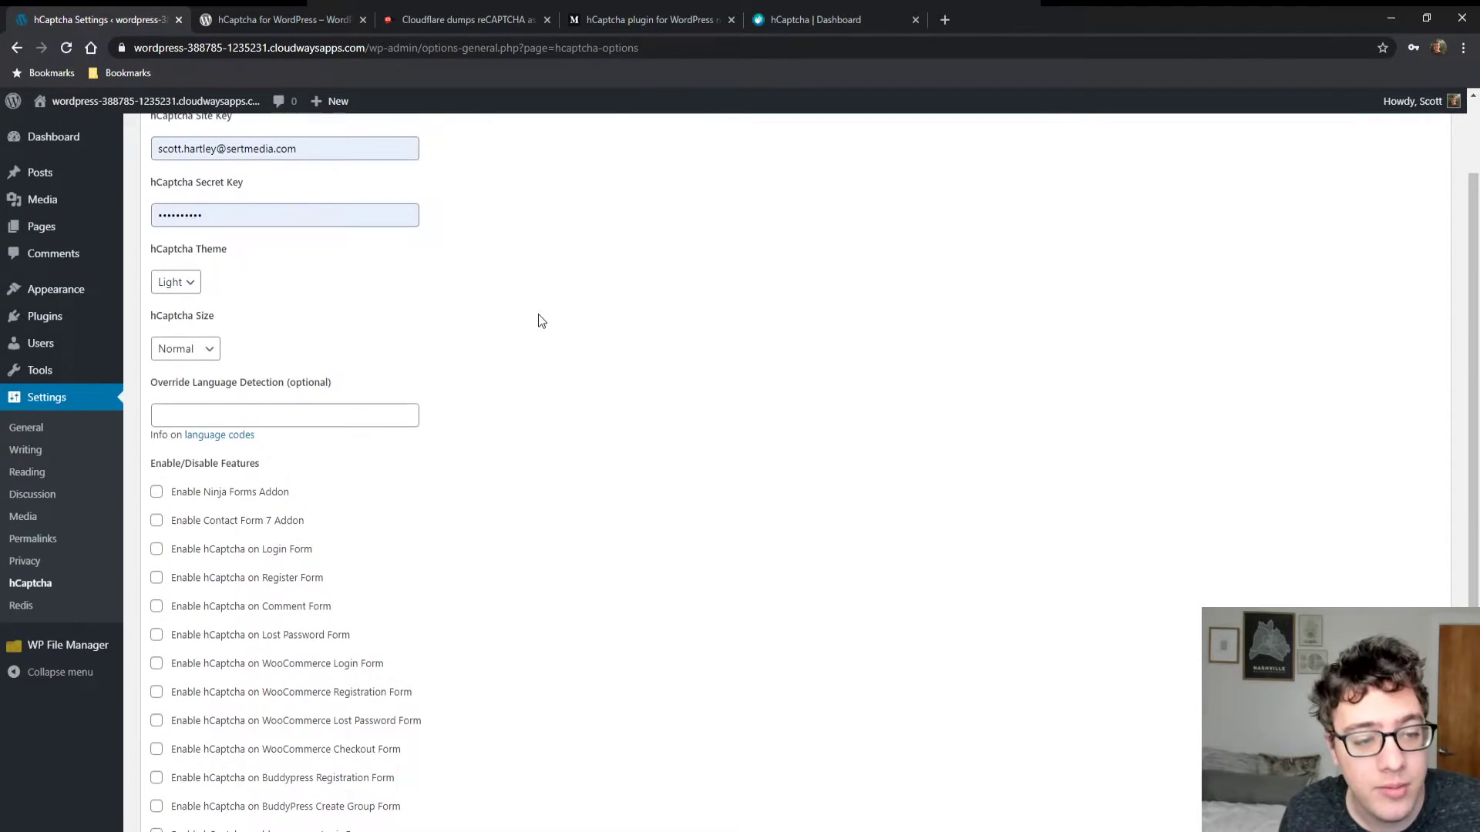
scroll(539, 320, "down", 2)
scroll(539, 320, "up", 4)
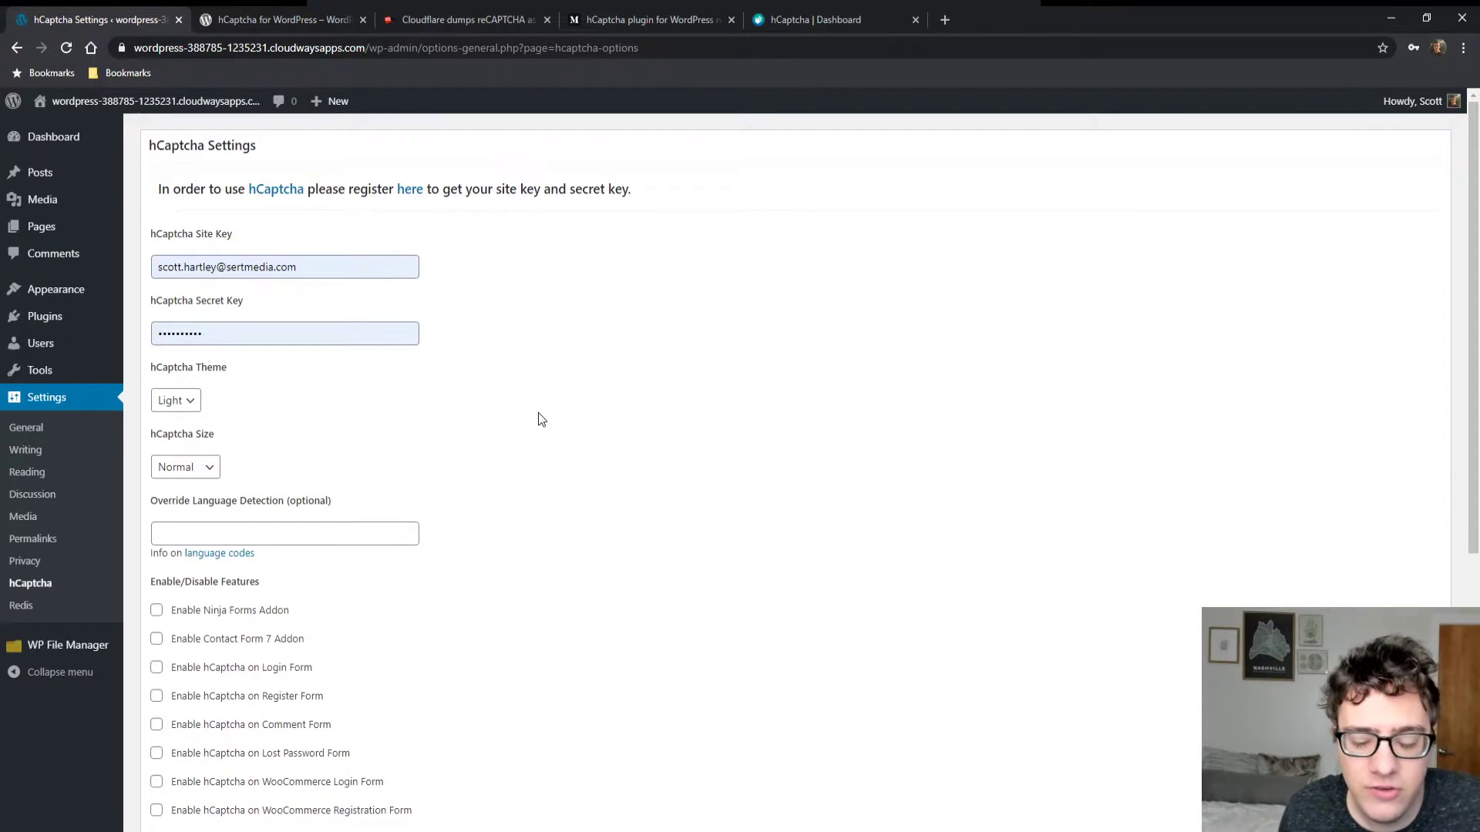
scroll(547, 418, "down", 2)
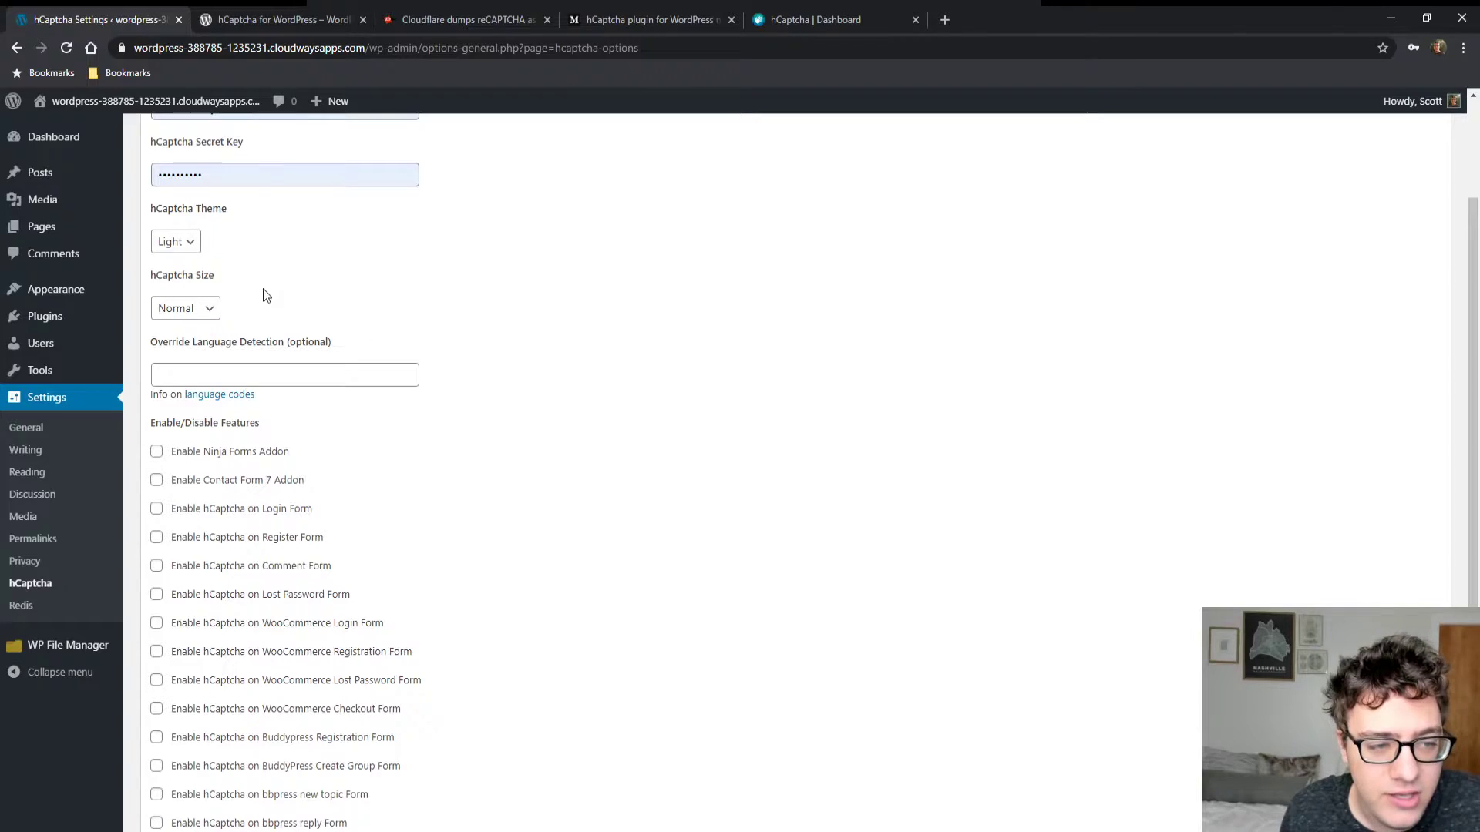
- Keep hCaptcha Size at Normal and change the hCaptcha Theme from Light to Dark
left_click(204, 309)
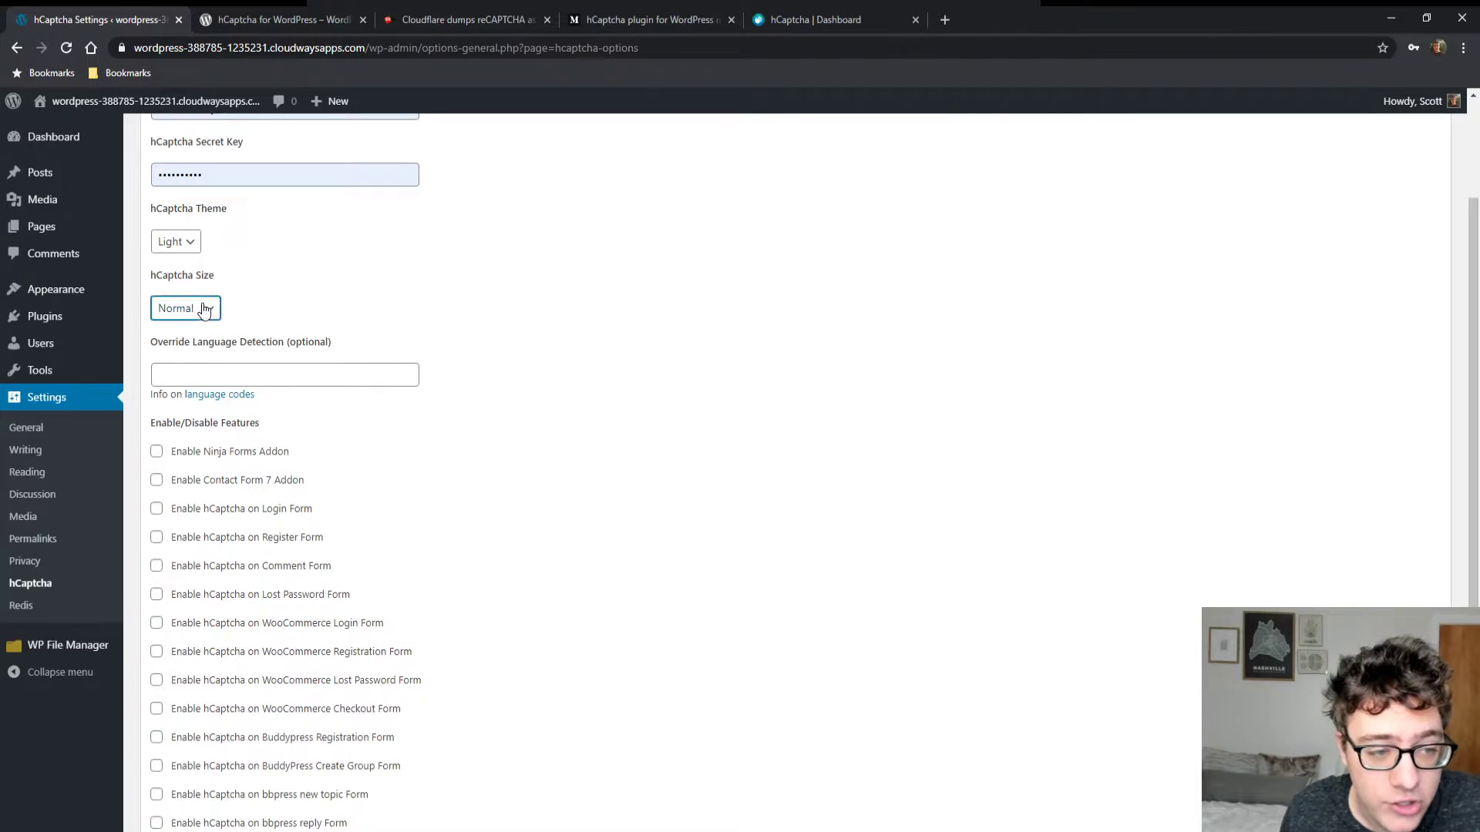
left_click(245, 316)
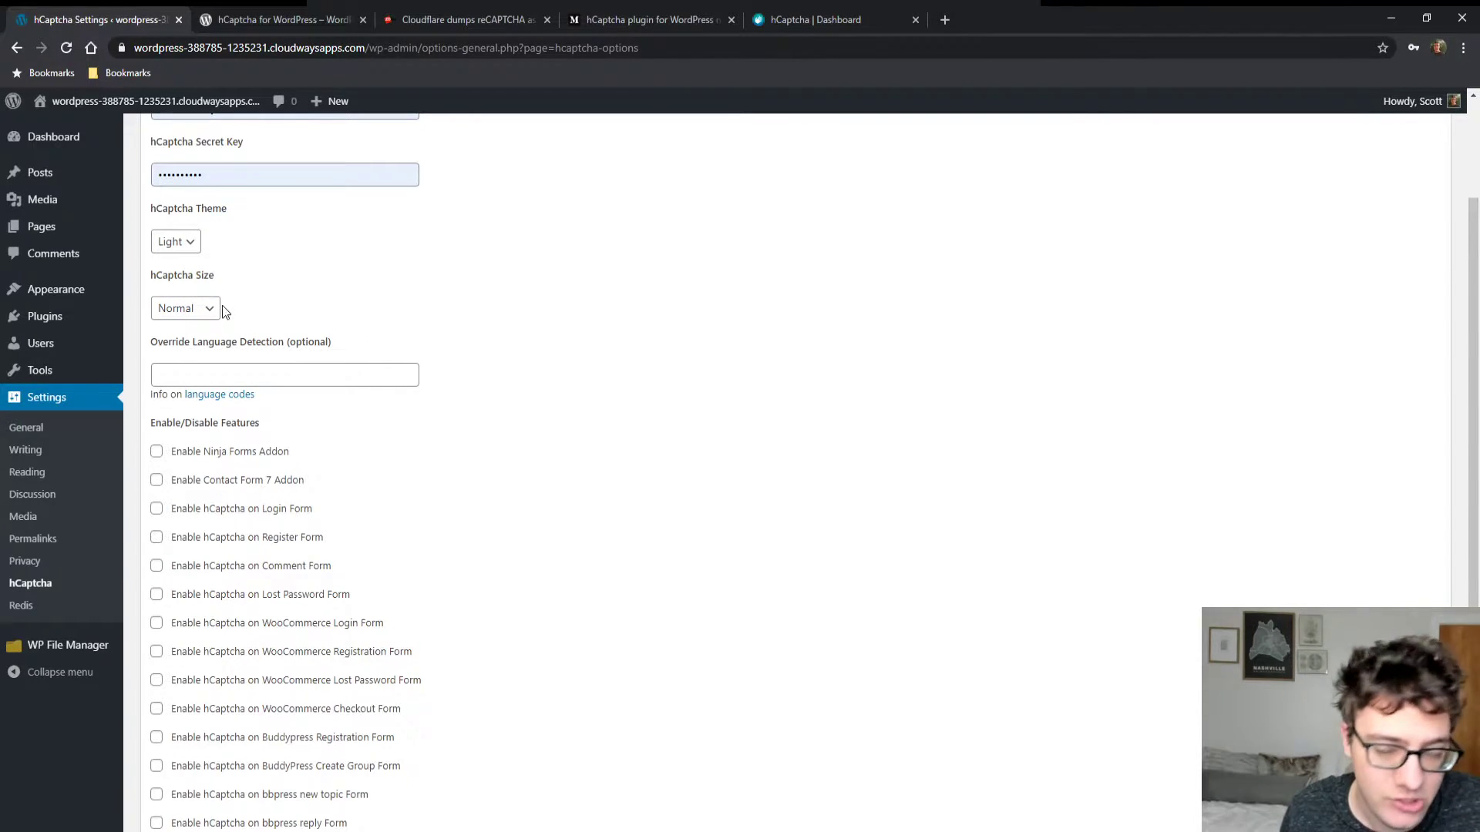
left_click(180, 244)
left_click(171, 279)
scroll(829, 383, "up", 2)
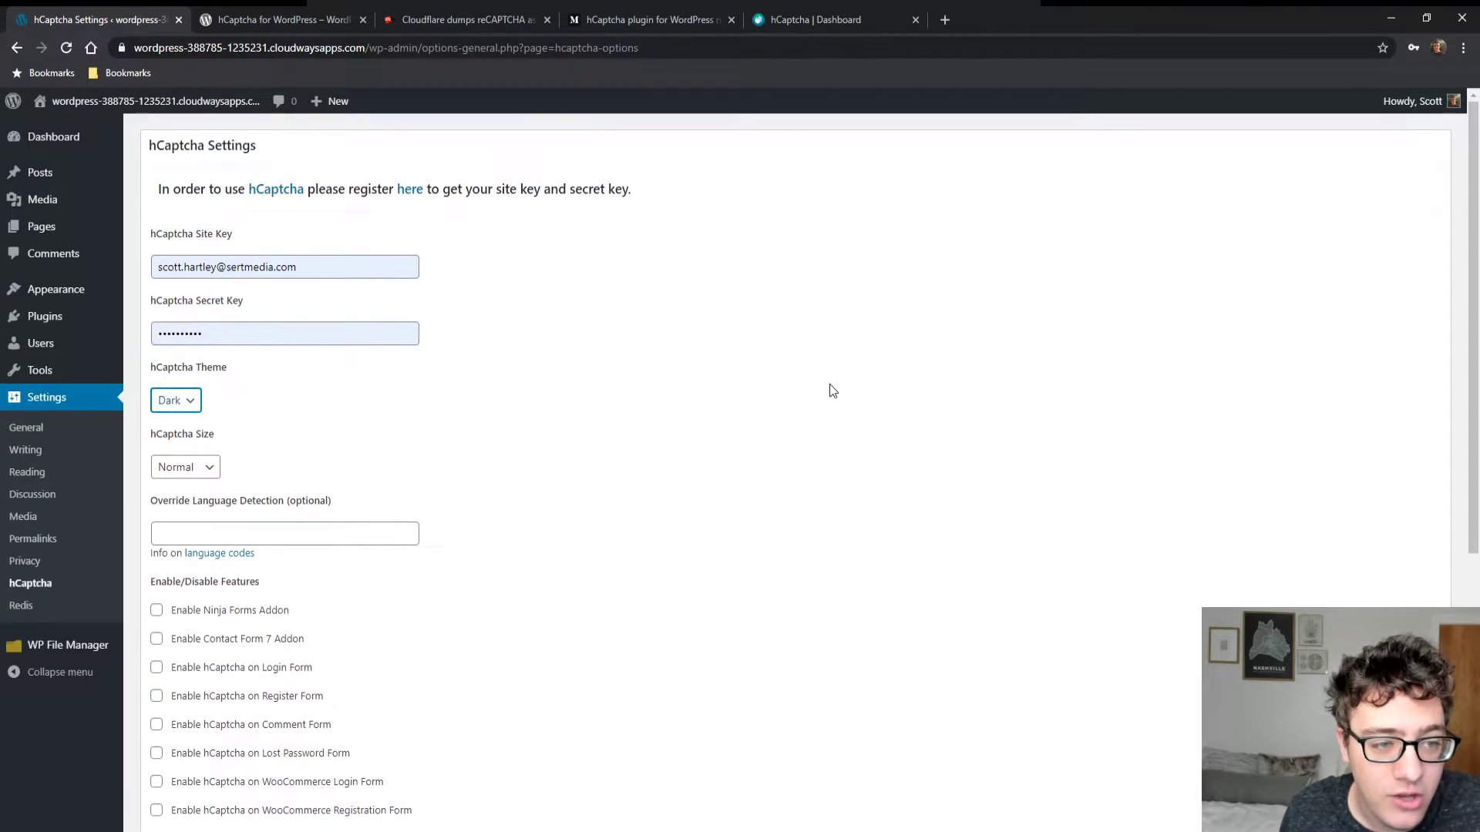
left_click(806, 8)
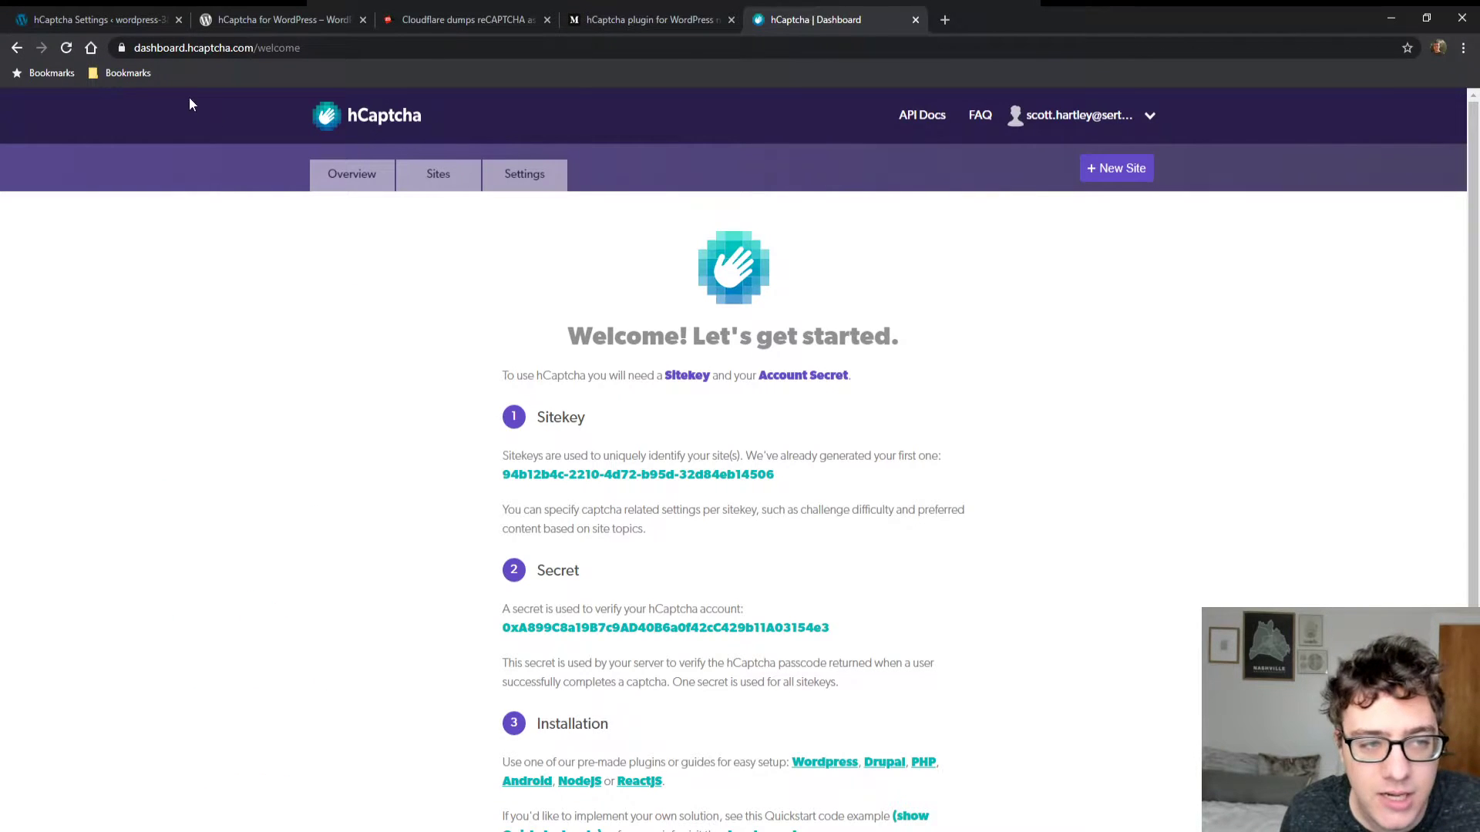
- Copy the generated sitekey from the dashboard and paste it over the WordPress Site Key value
left_click_drag(192, 48, 264, 48)
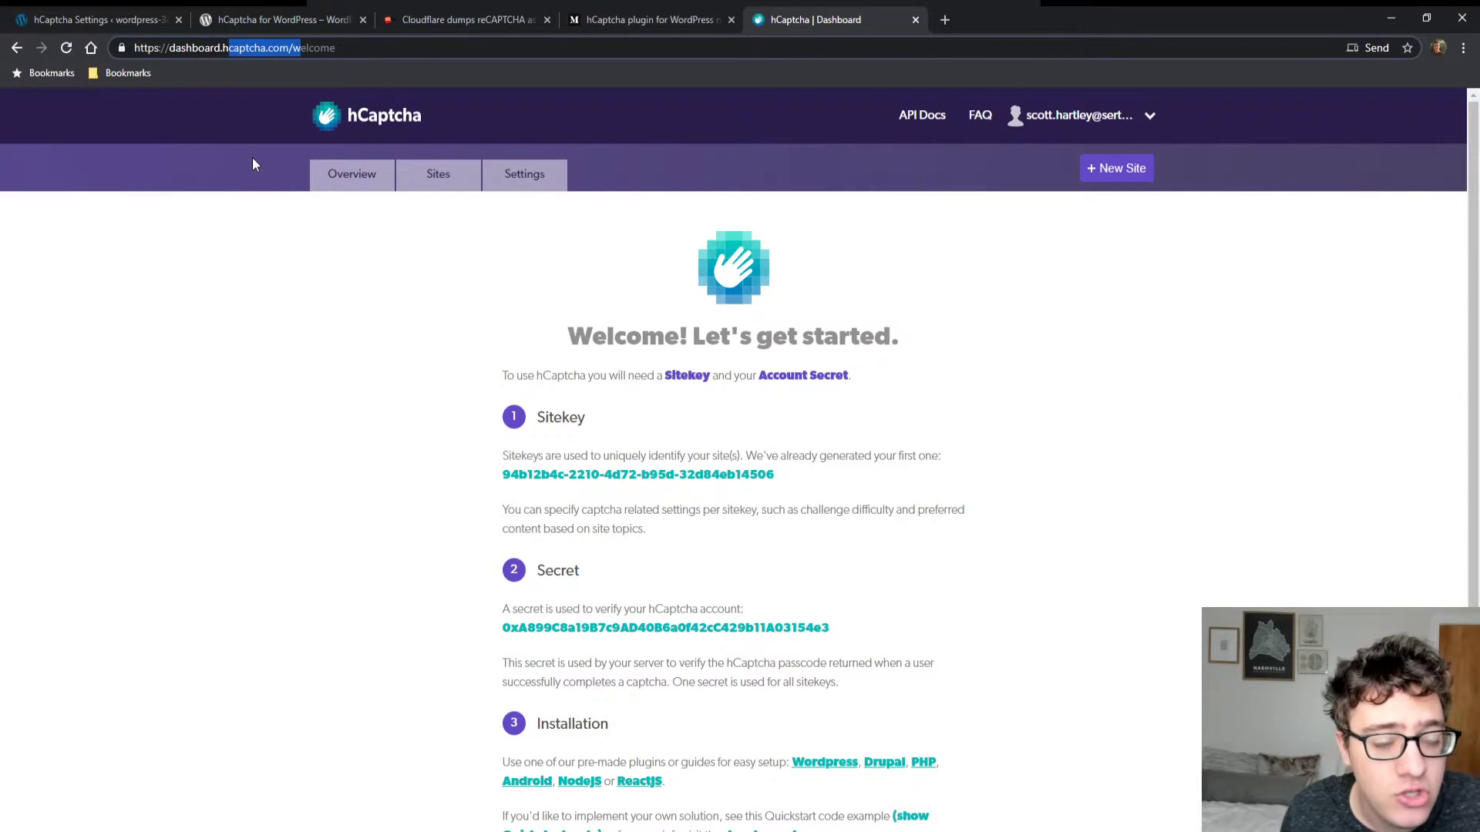
scroll(478, 367, "down", 1)
triple_click(662, 386)
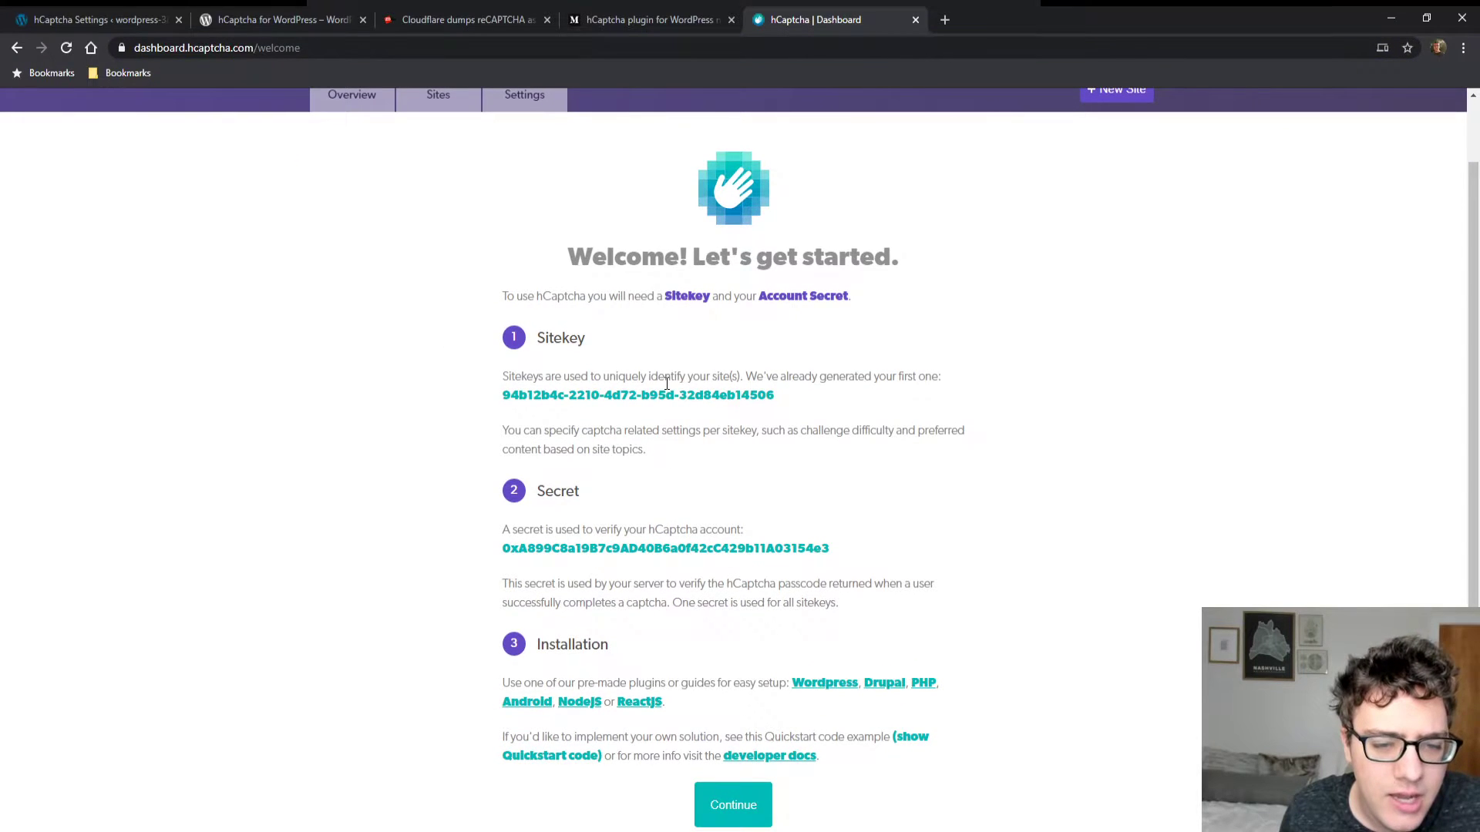
left_click(713, 396)
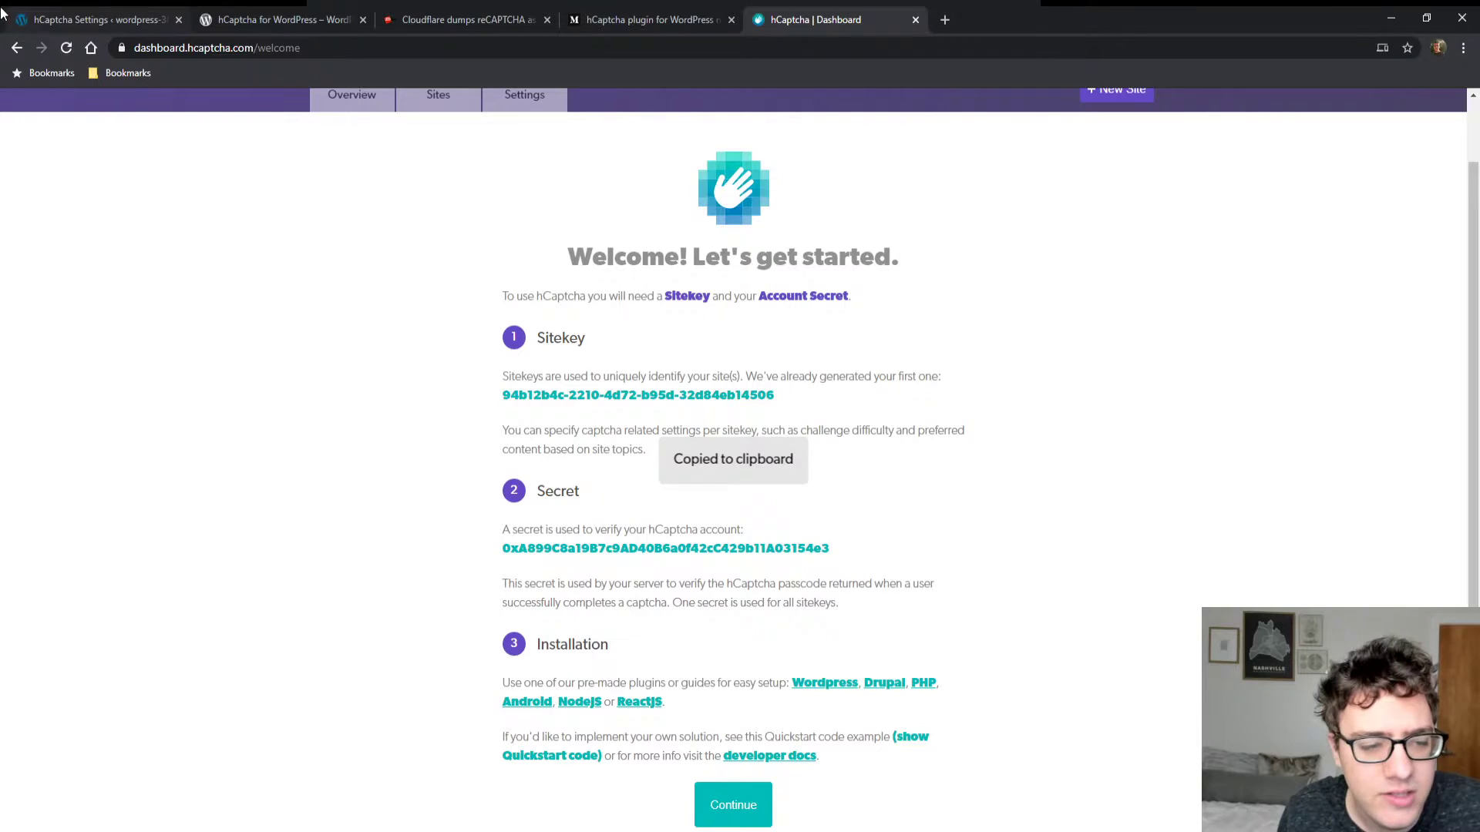
left_click(93, 19)
triple_click(348, 259)
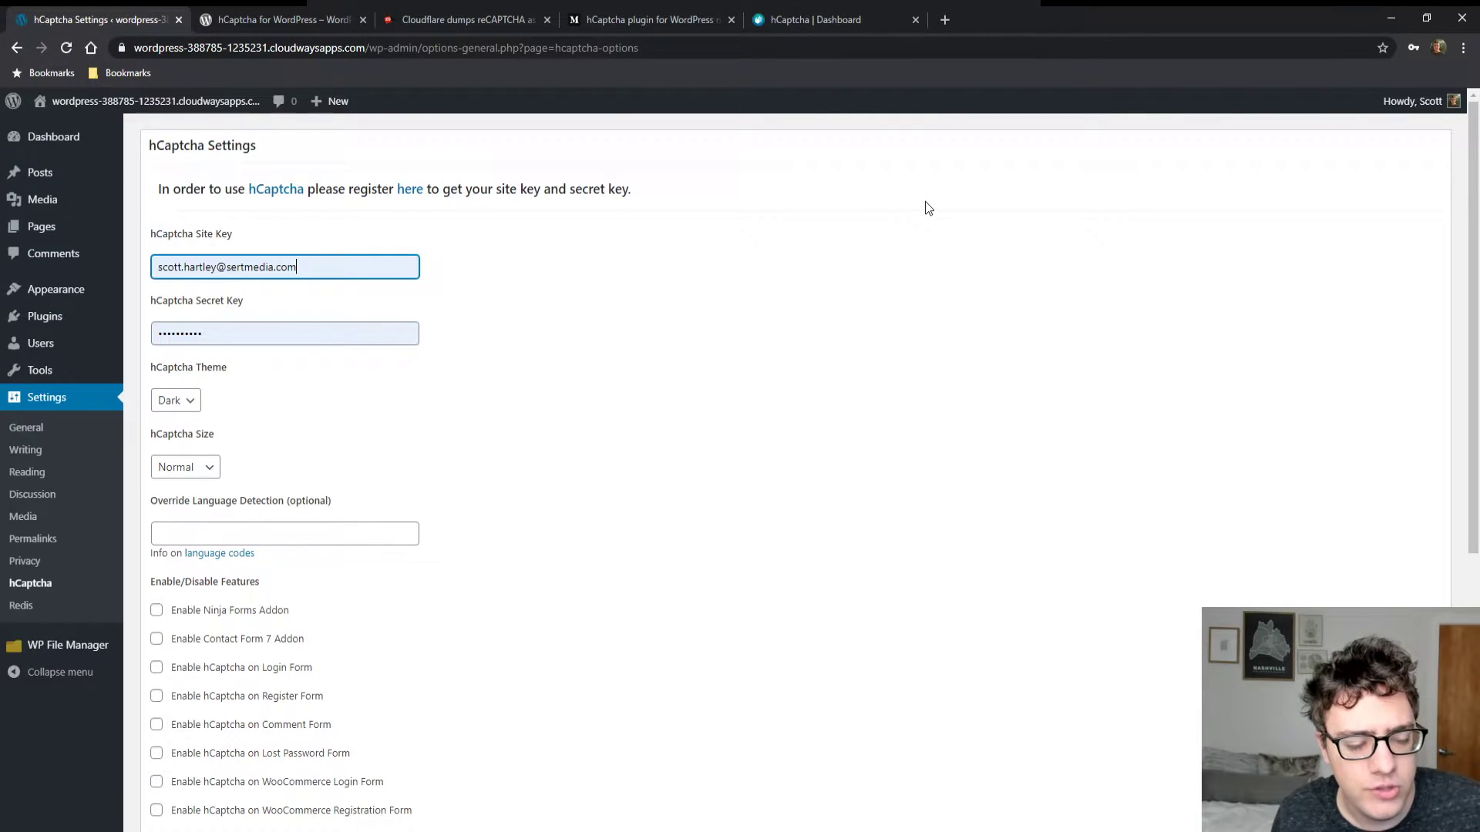
key("ctrl+v")
- Copy the account secret from the hCaptcha dashboard for the Secret Key field
key("Tab")
left_click(759, 14)
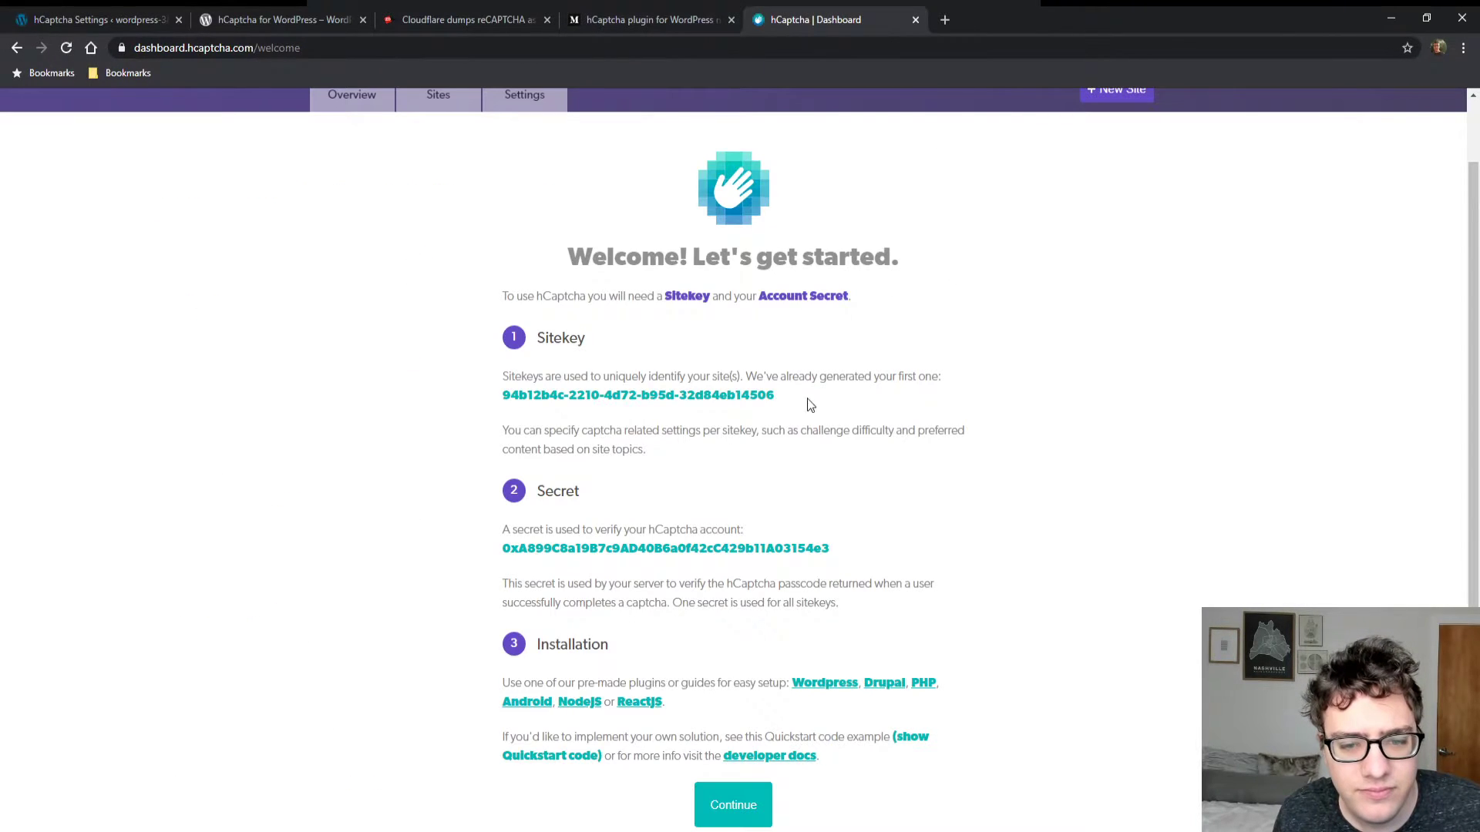
left_click(816, 549)
key("ctrl+1")
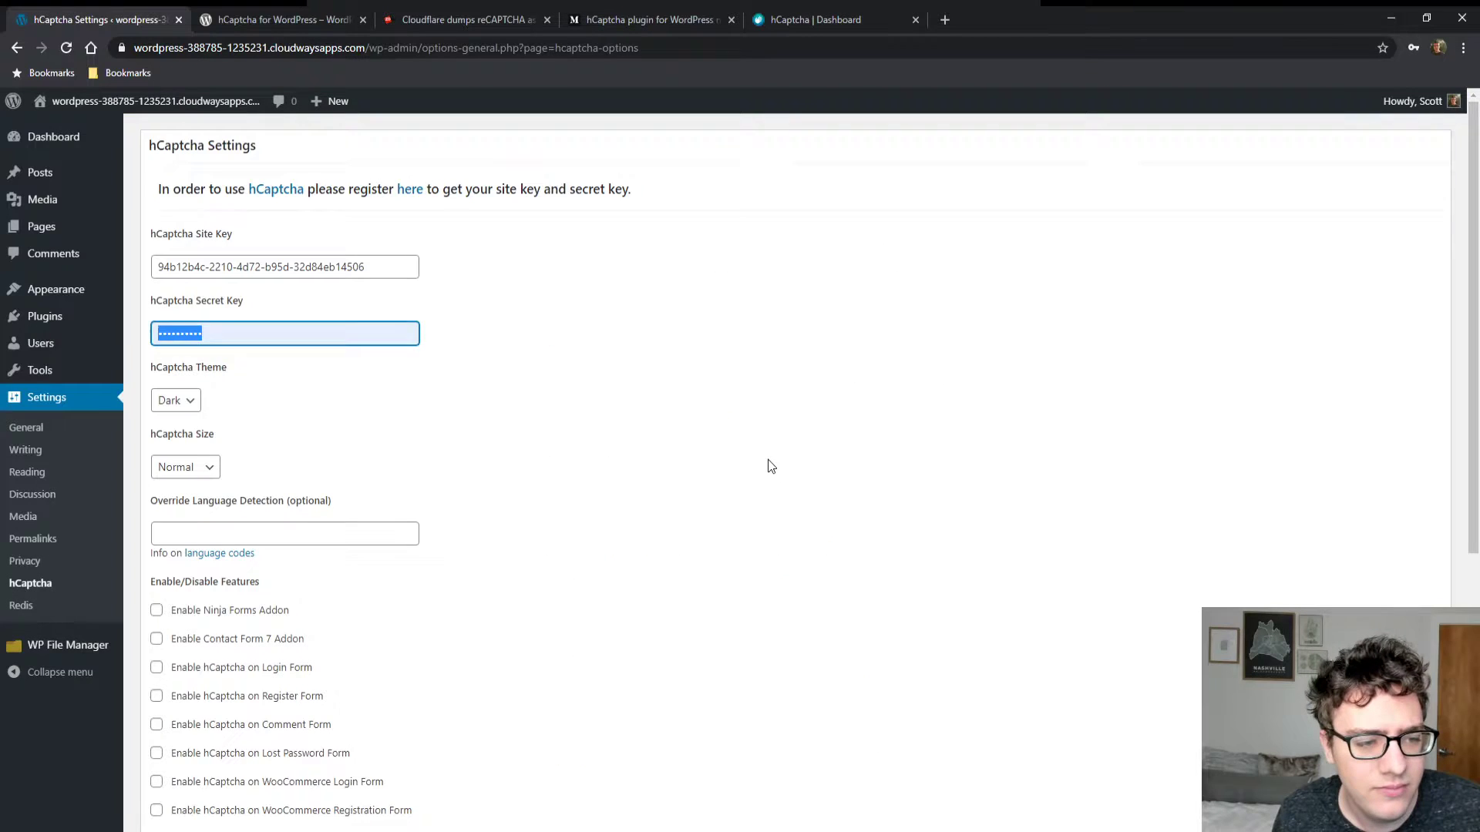
- Paste the account secret into Secret Key, leaving Override Language Detection empty
key("ctrl+v")
scroll(424, 411, "down", 1)
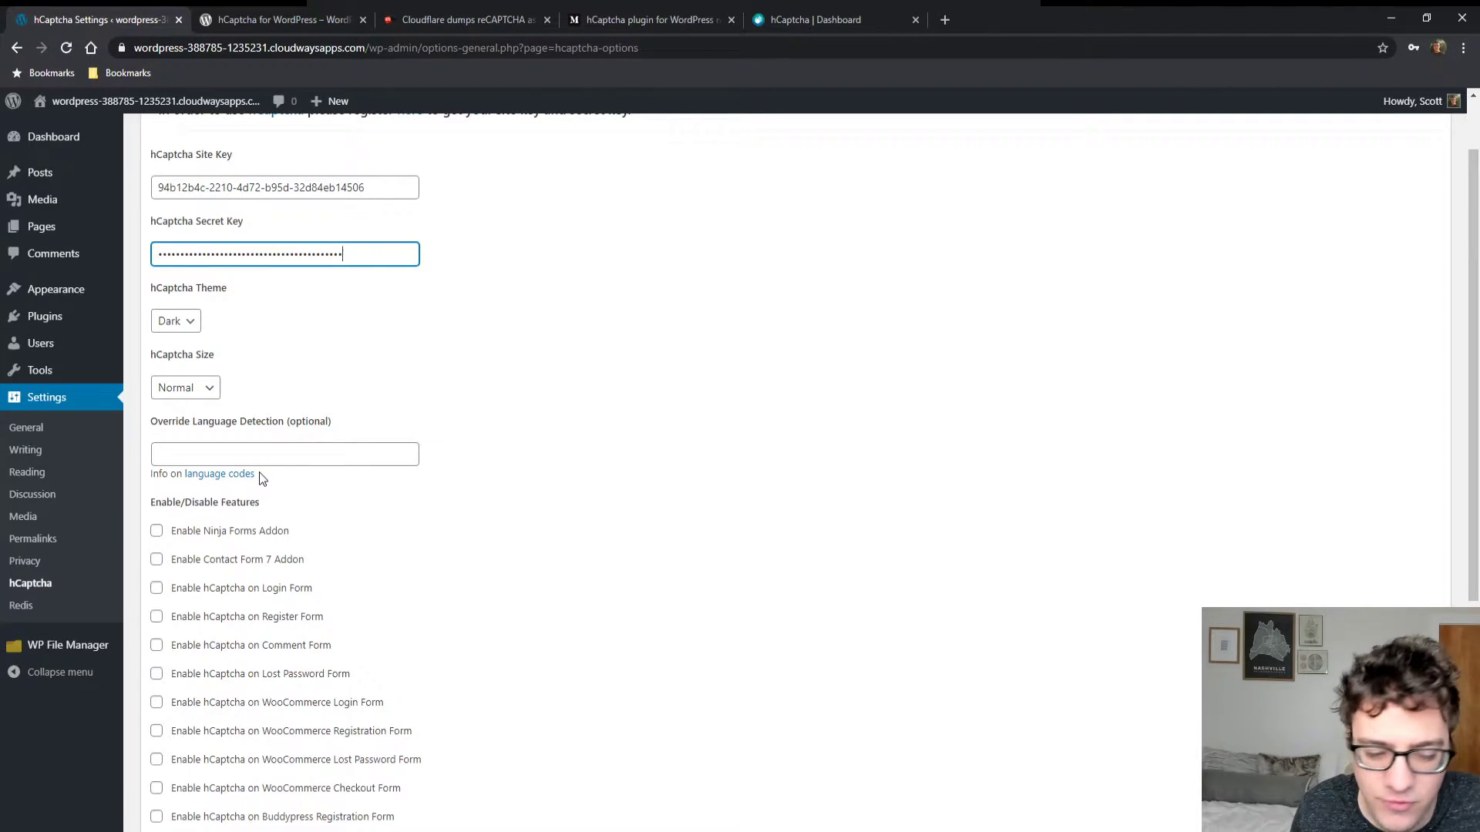
left_click(267, 453)
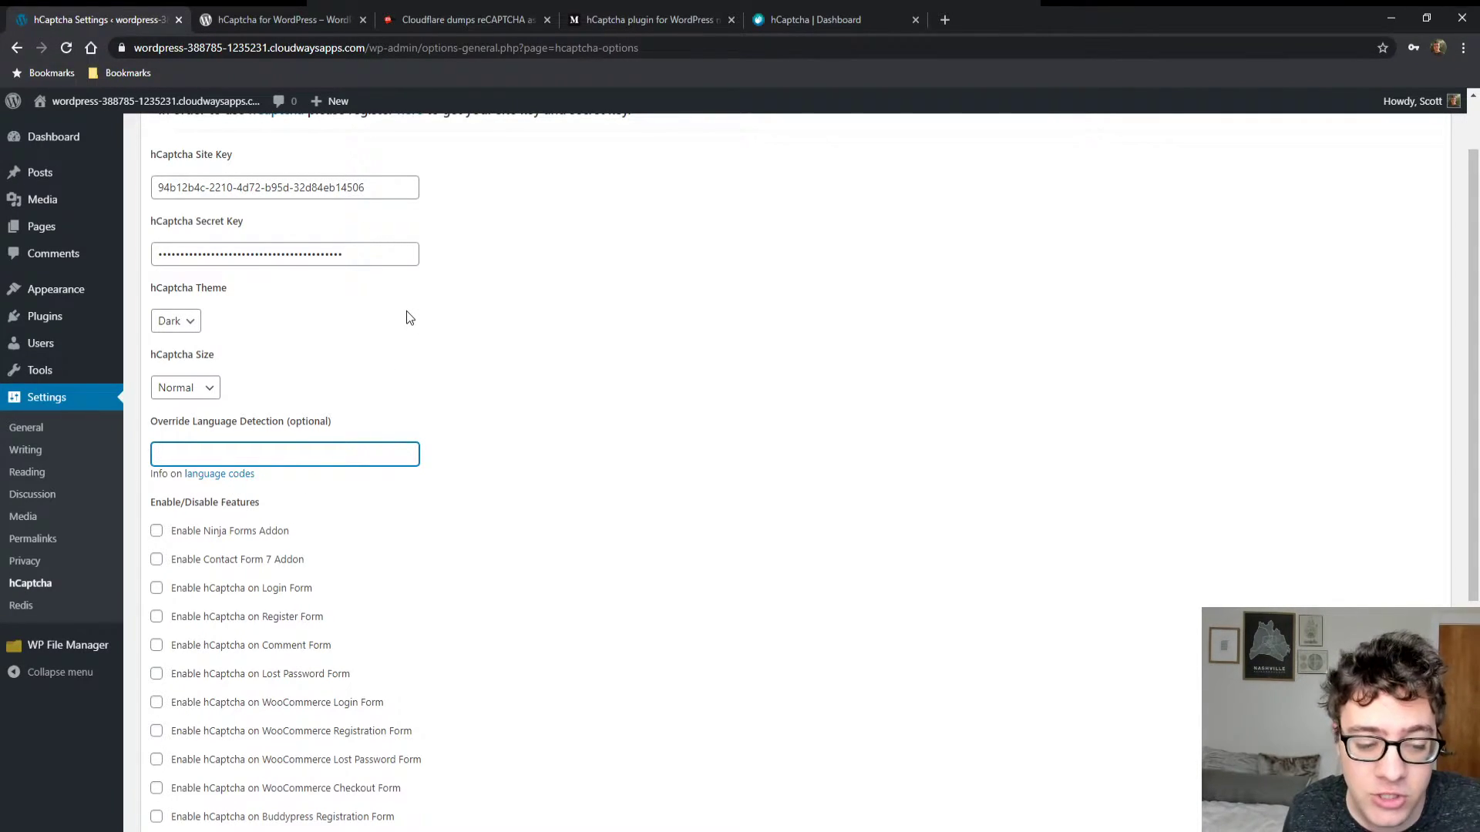
scroll(405, 311, "down", 3)
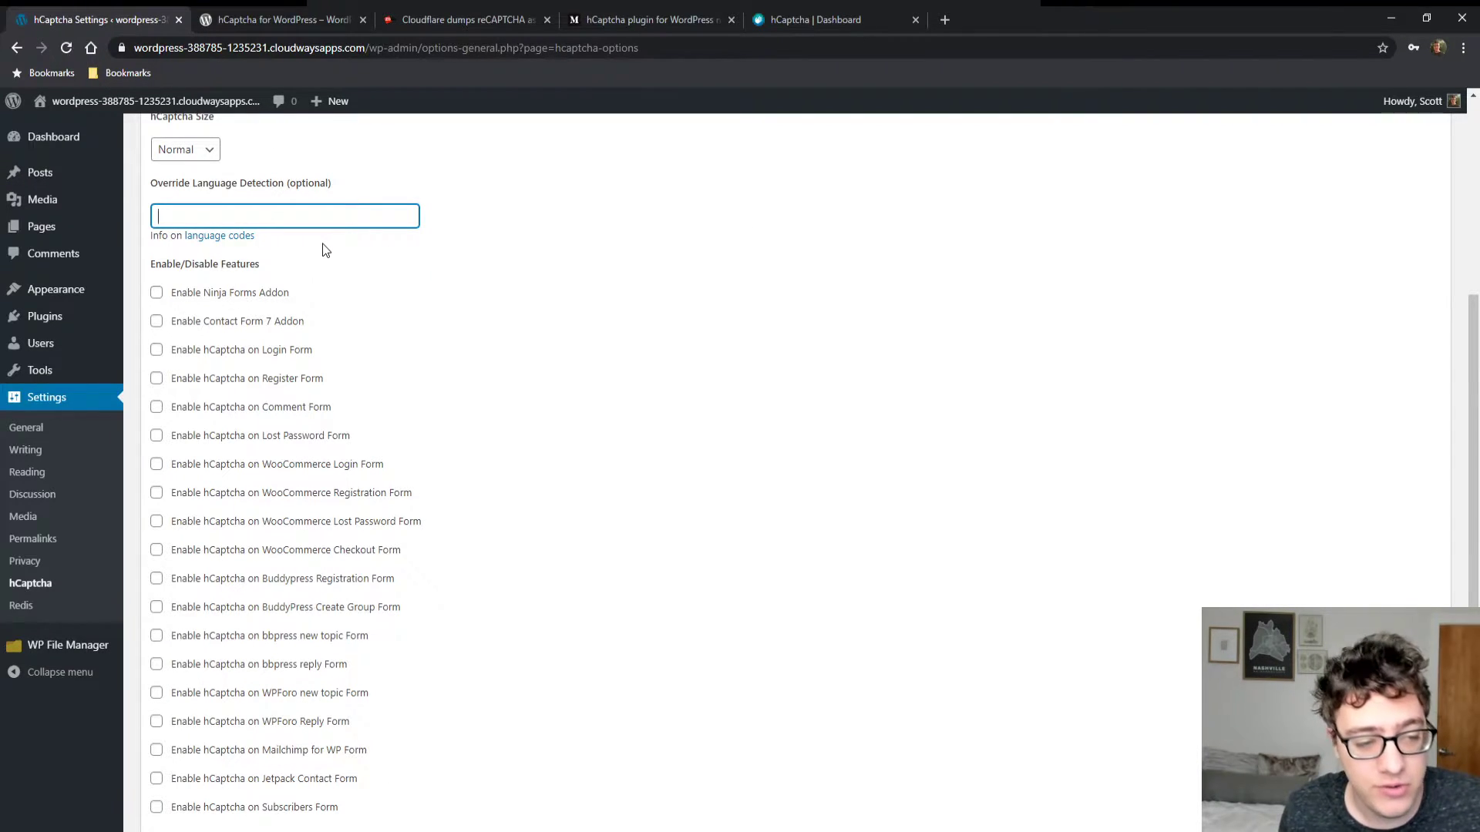
- Enable hCaptcha on the Login Form and save the hCaptcha settings
left_click(162, 362)
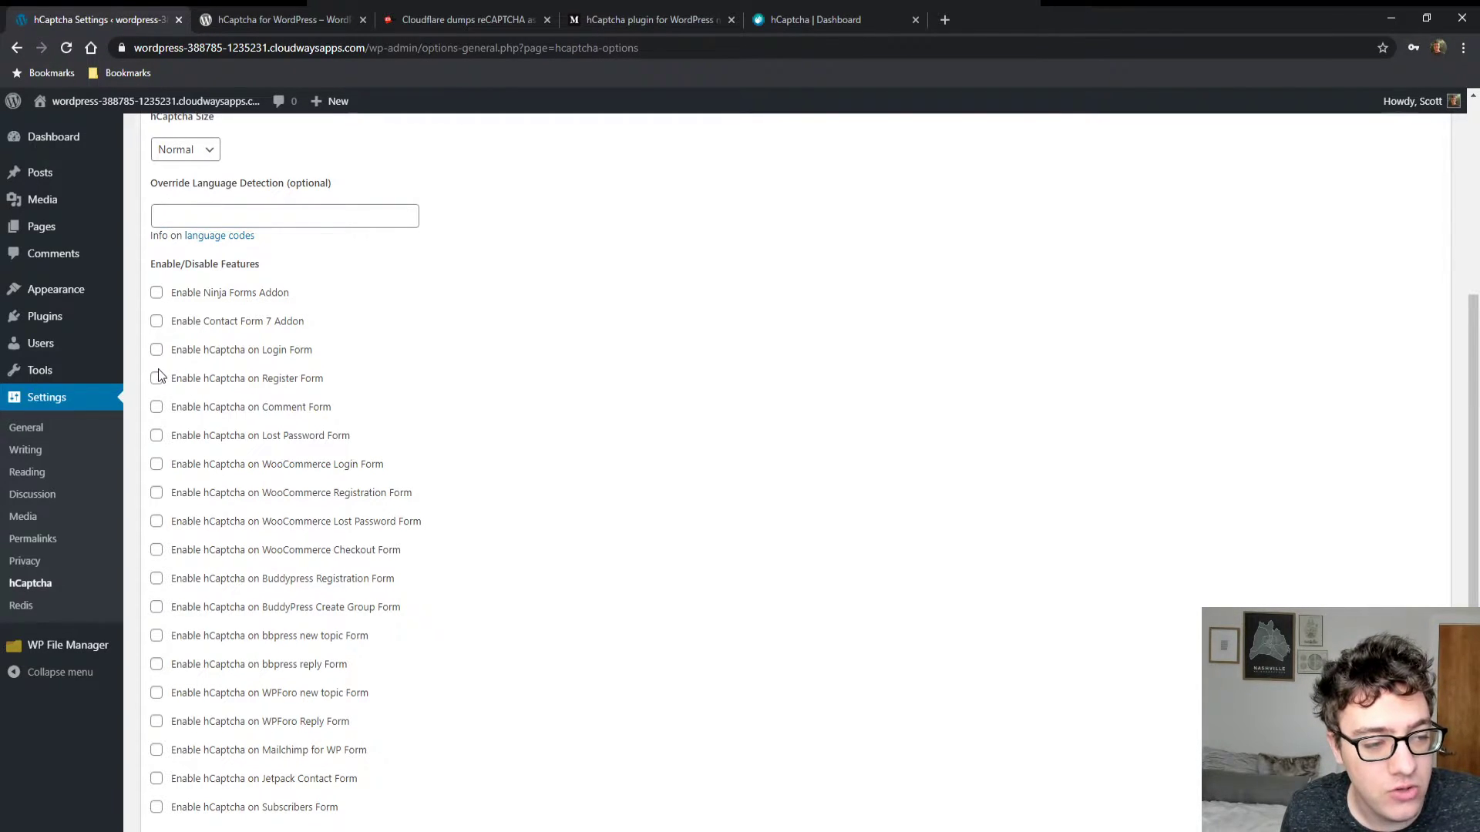
left_click(157, 351)
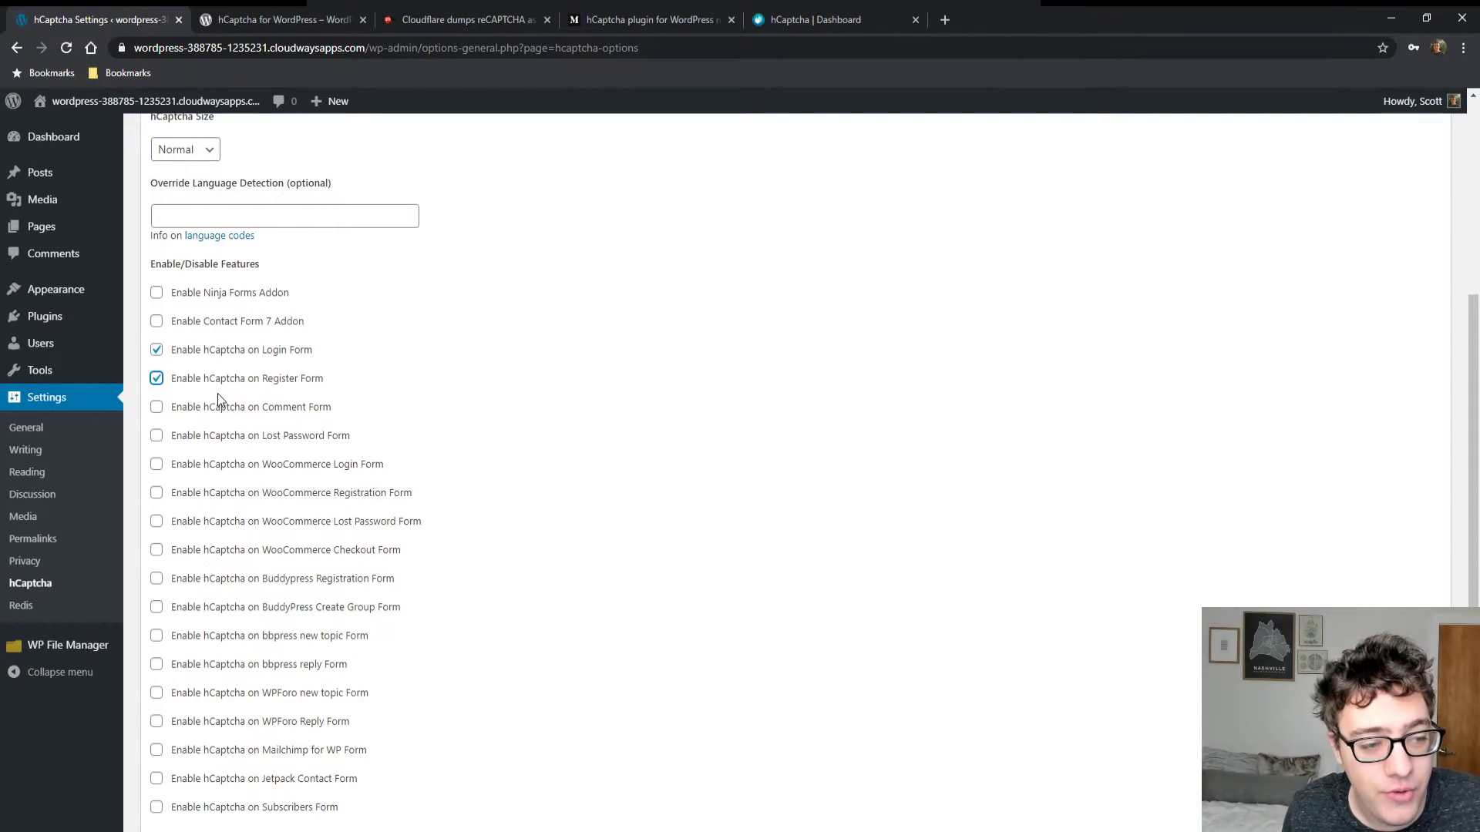
scroll(218, 393, "down", 2)
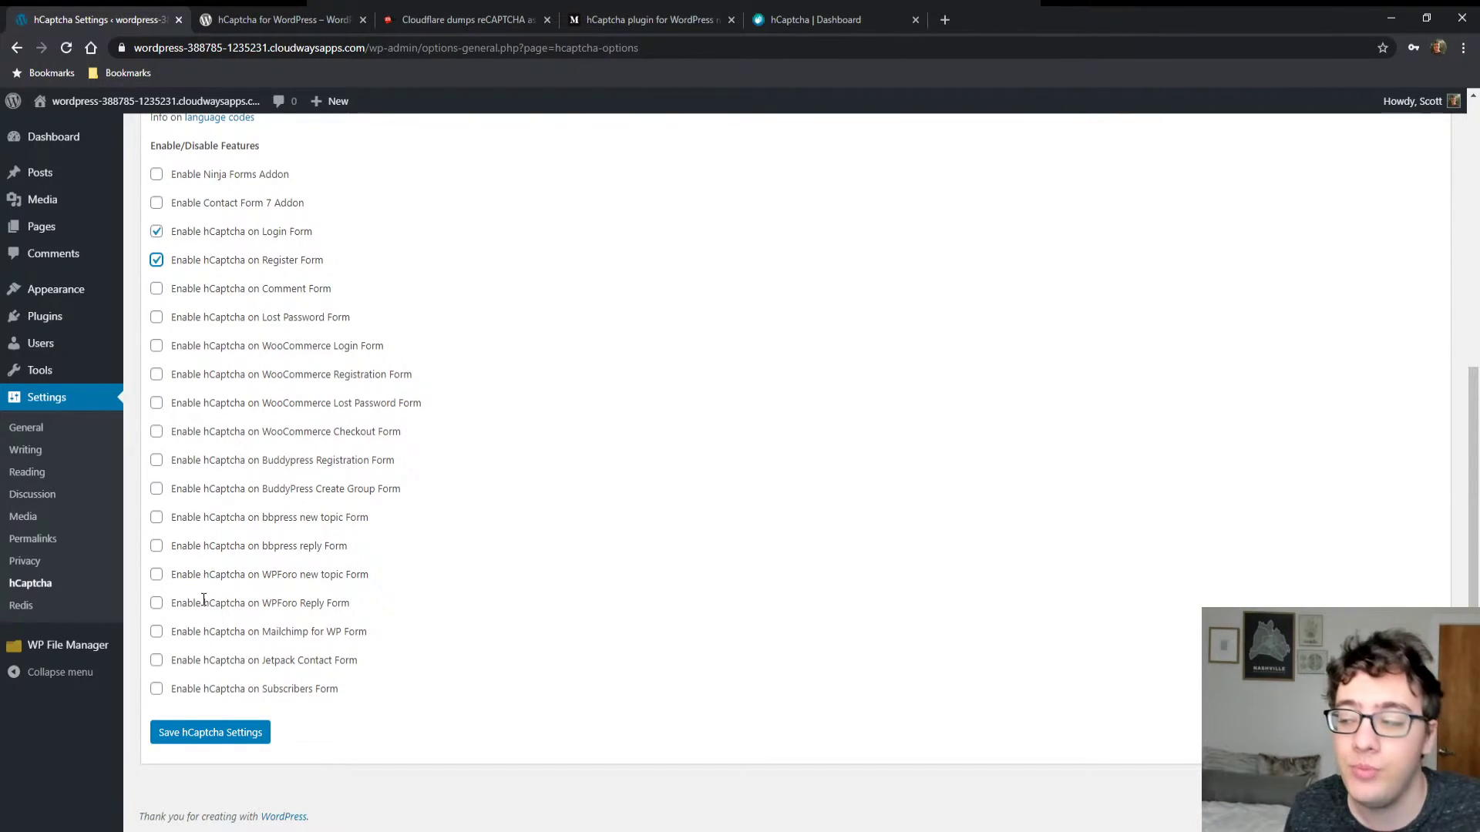
left_click(215, 749)
scroll(238, 455, "down", 3)
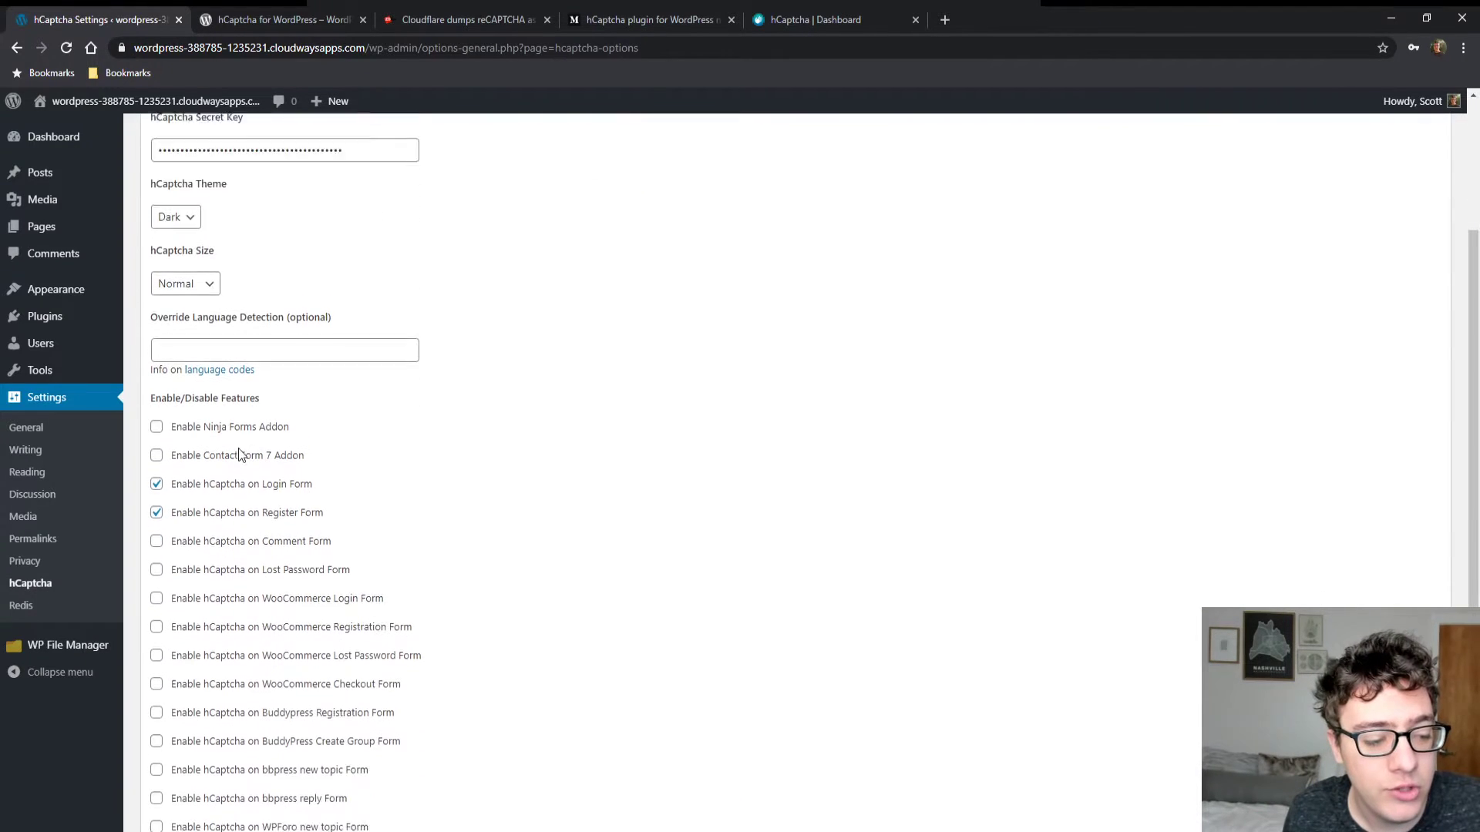
scroll(347, 463, "up", 3)
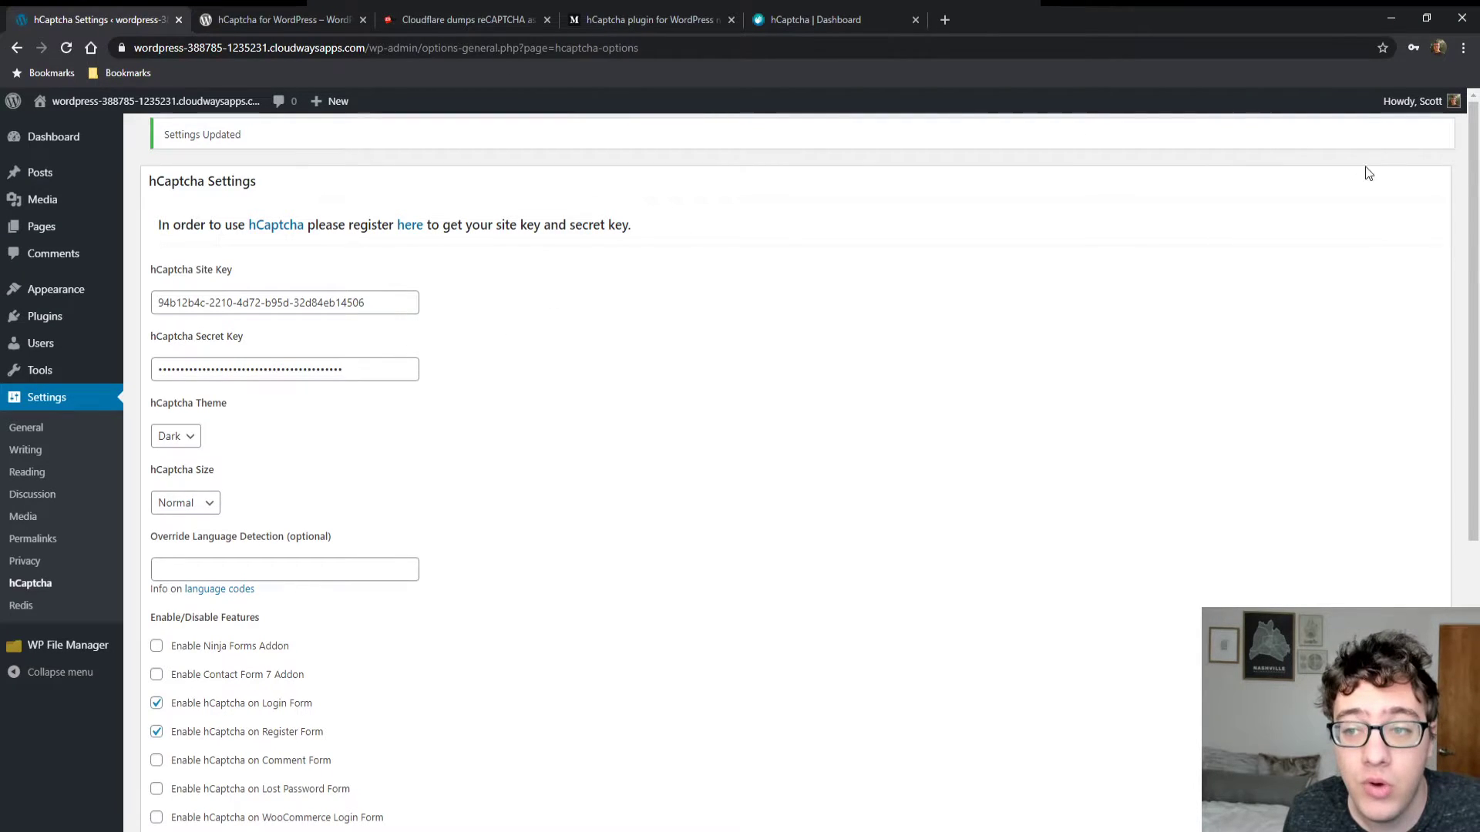
- Log out, start the hCaptcha check on the login form, and pick the first two umbrella images
mouse_move(1438, 100)
left_click(1366, 194)
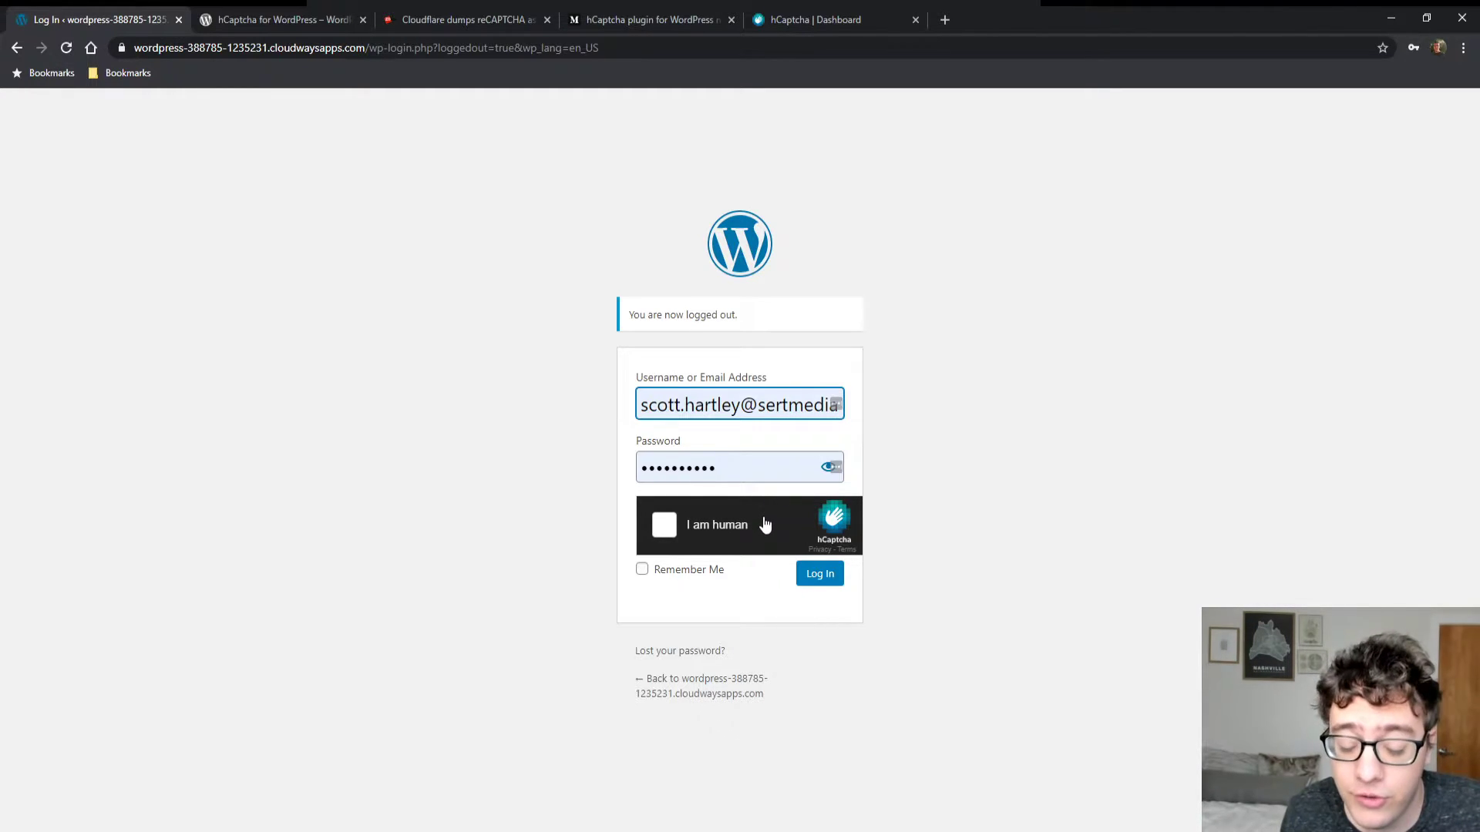
left_click(666, 525)
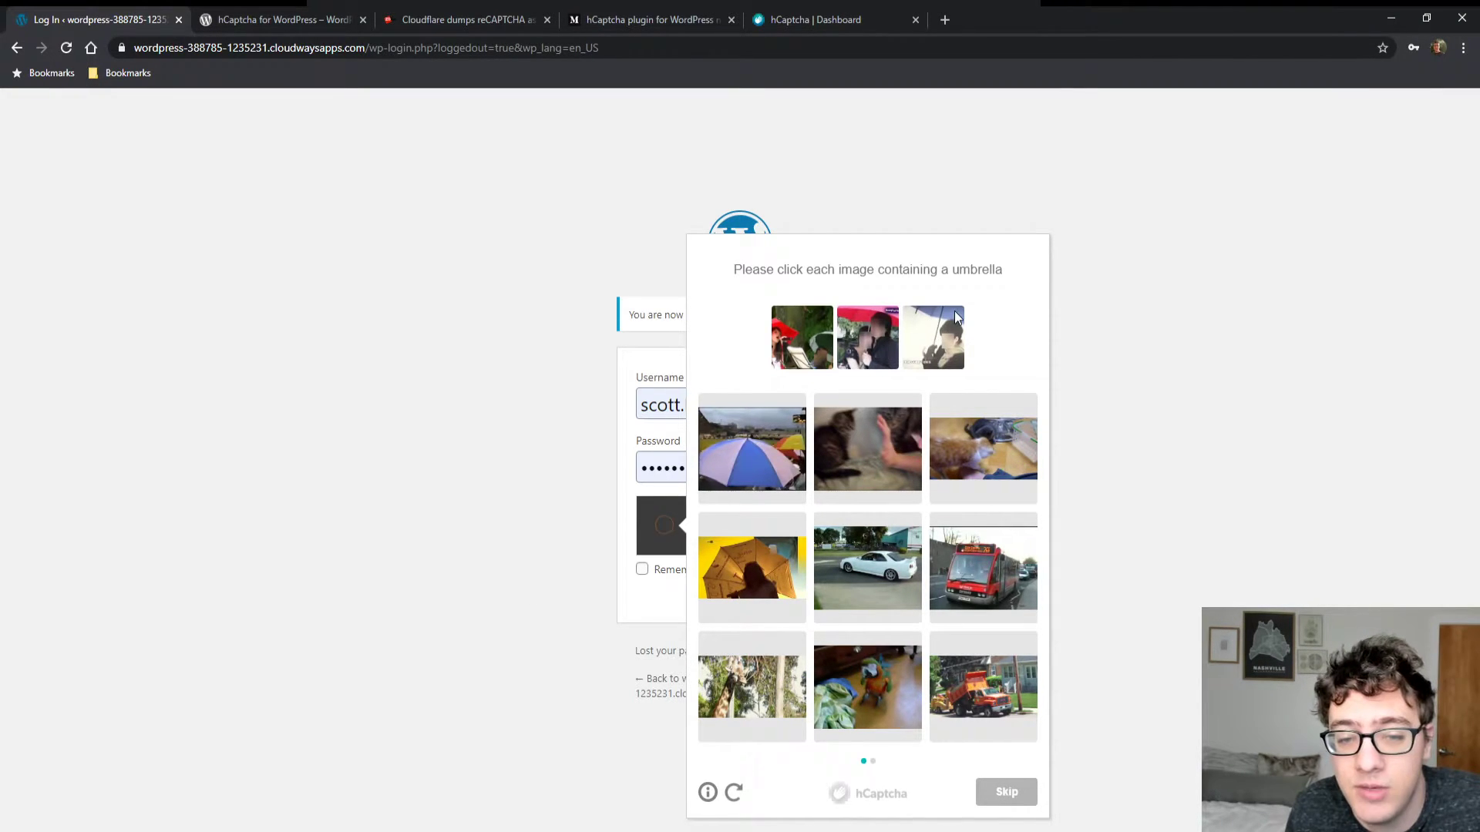
left_click(746, 464)
left_click(773, 609)
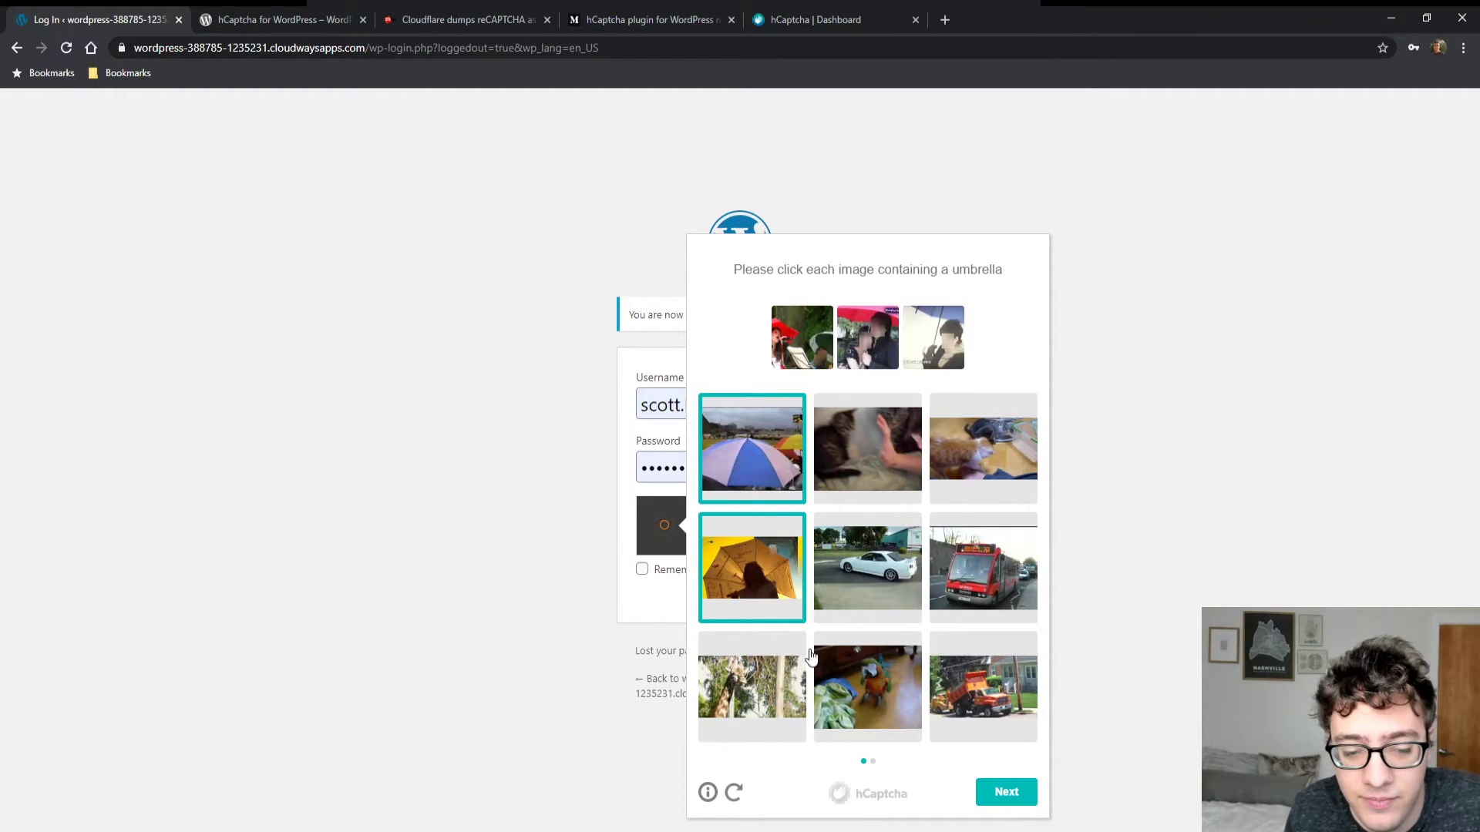
- Pick the three umbrella images in the second set, submit the challenge, and log in
left_click(1008, 794)
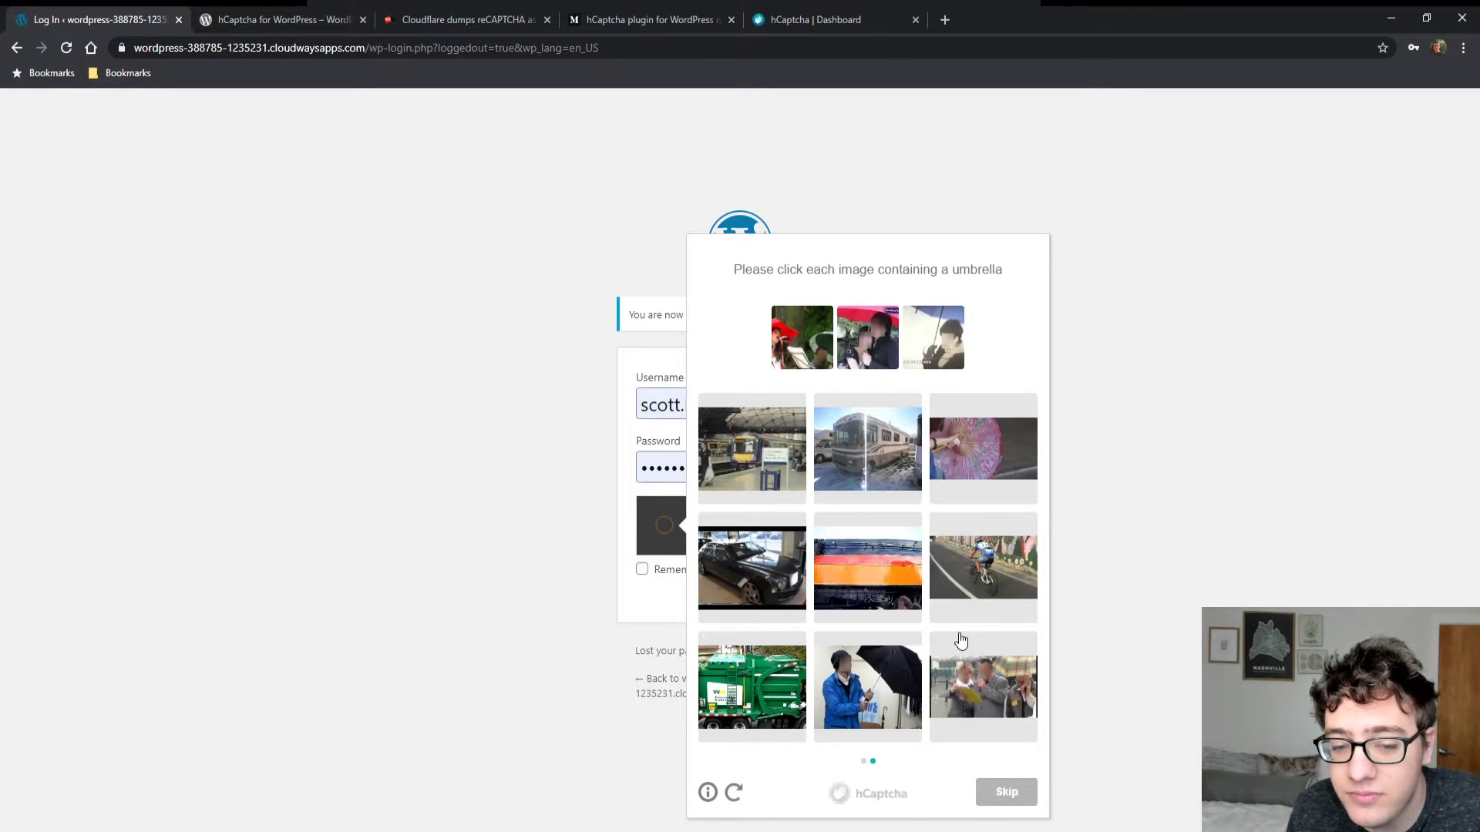
left_click(873, 672)
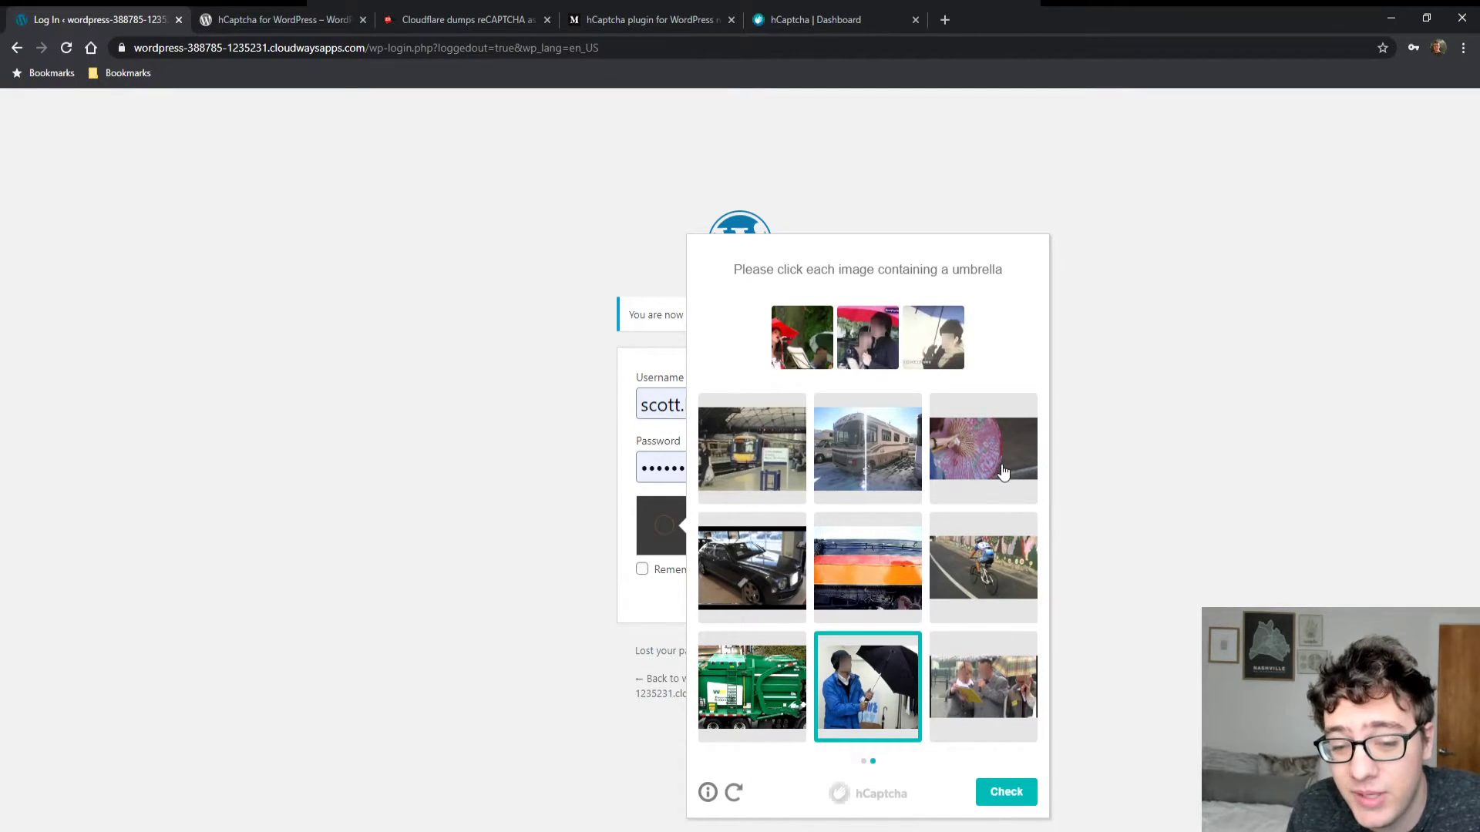
left_click(1003, 473)
left_click(1009, 723)
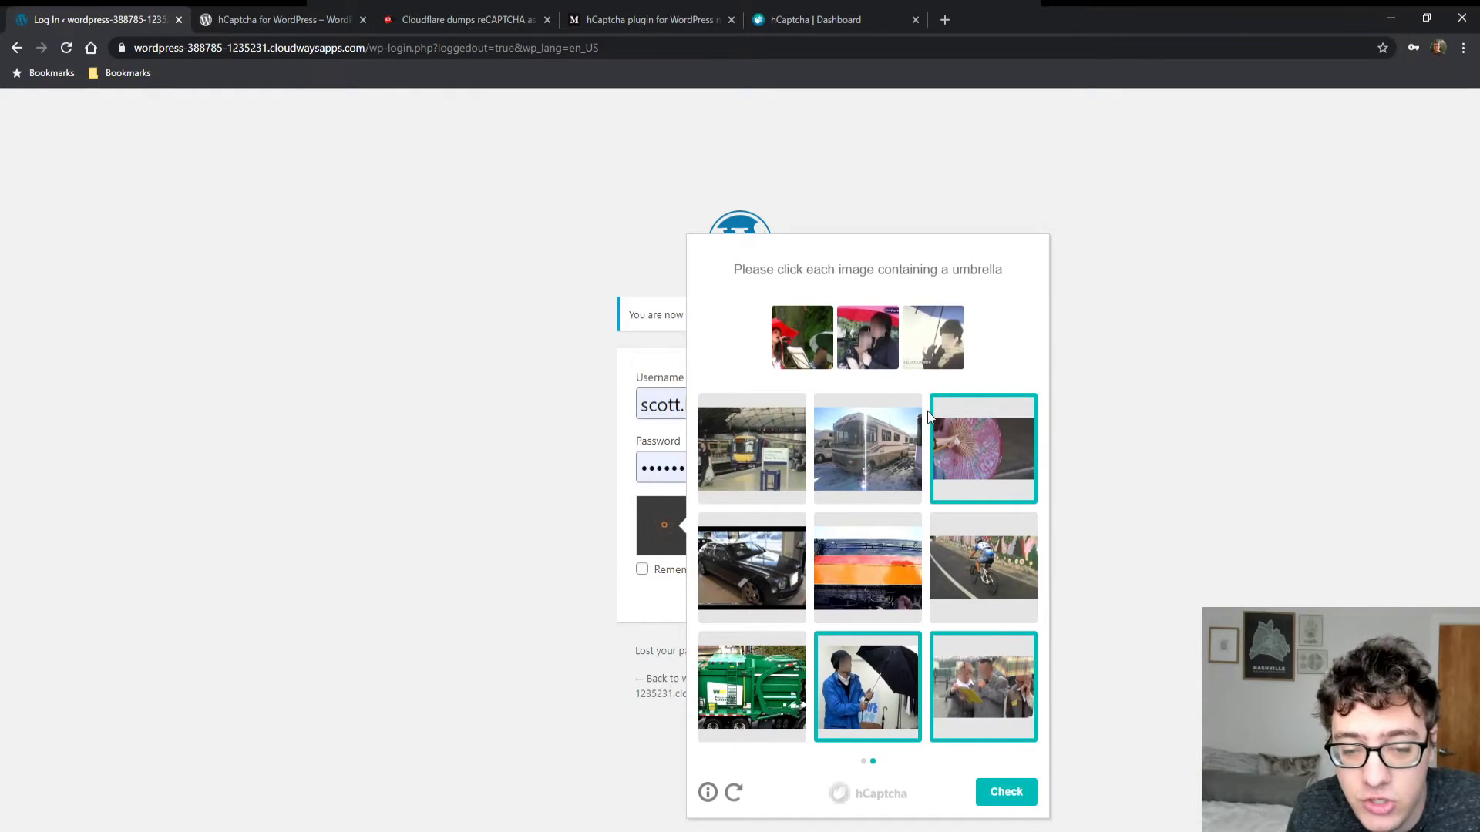
left_click(1011, 794)
left_click(836, 583)
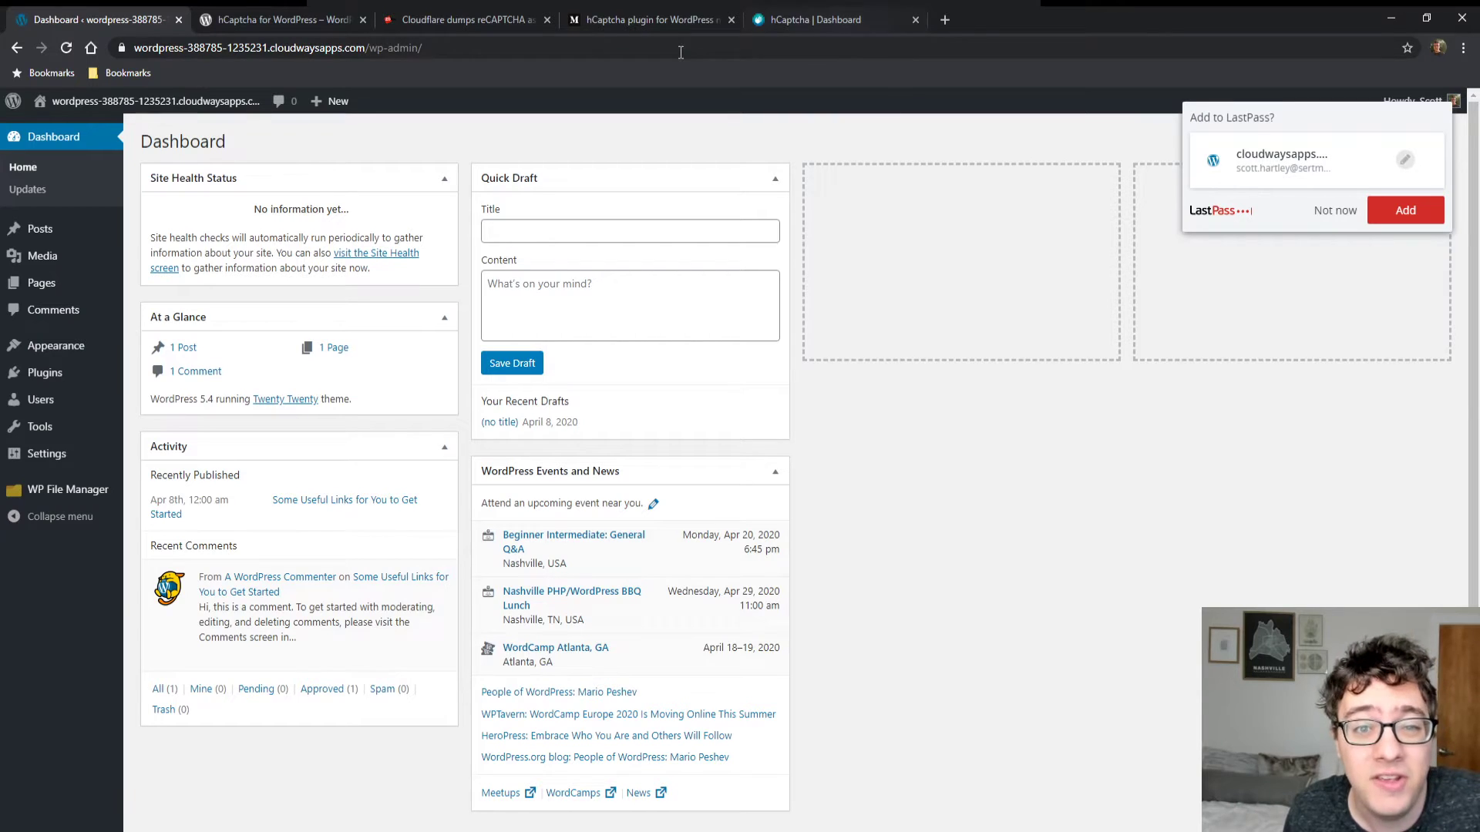
- In hCaptcha account settings, try the Wikimedia donation option, revert to Not donating, then view Sites
left_click(863, 11)
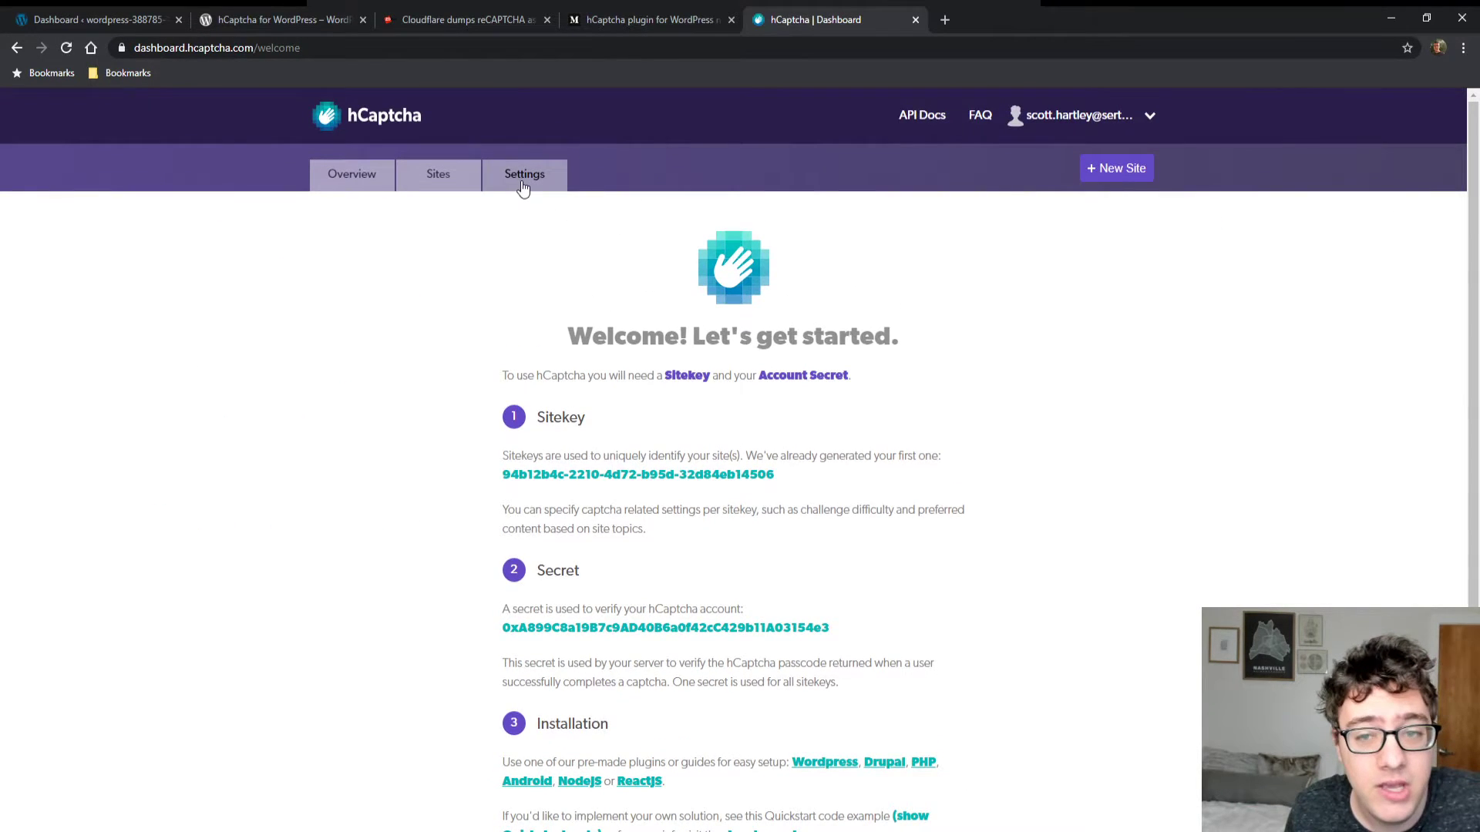
left_click(523, 175)
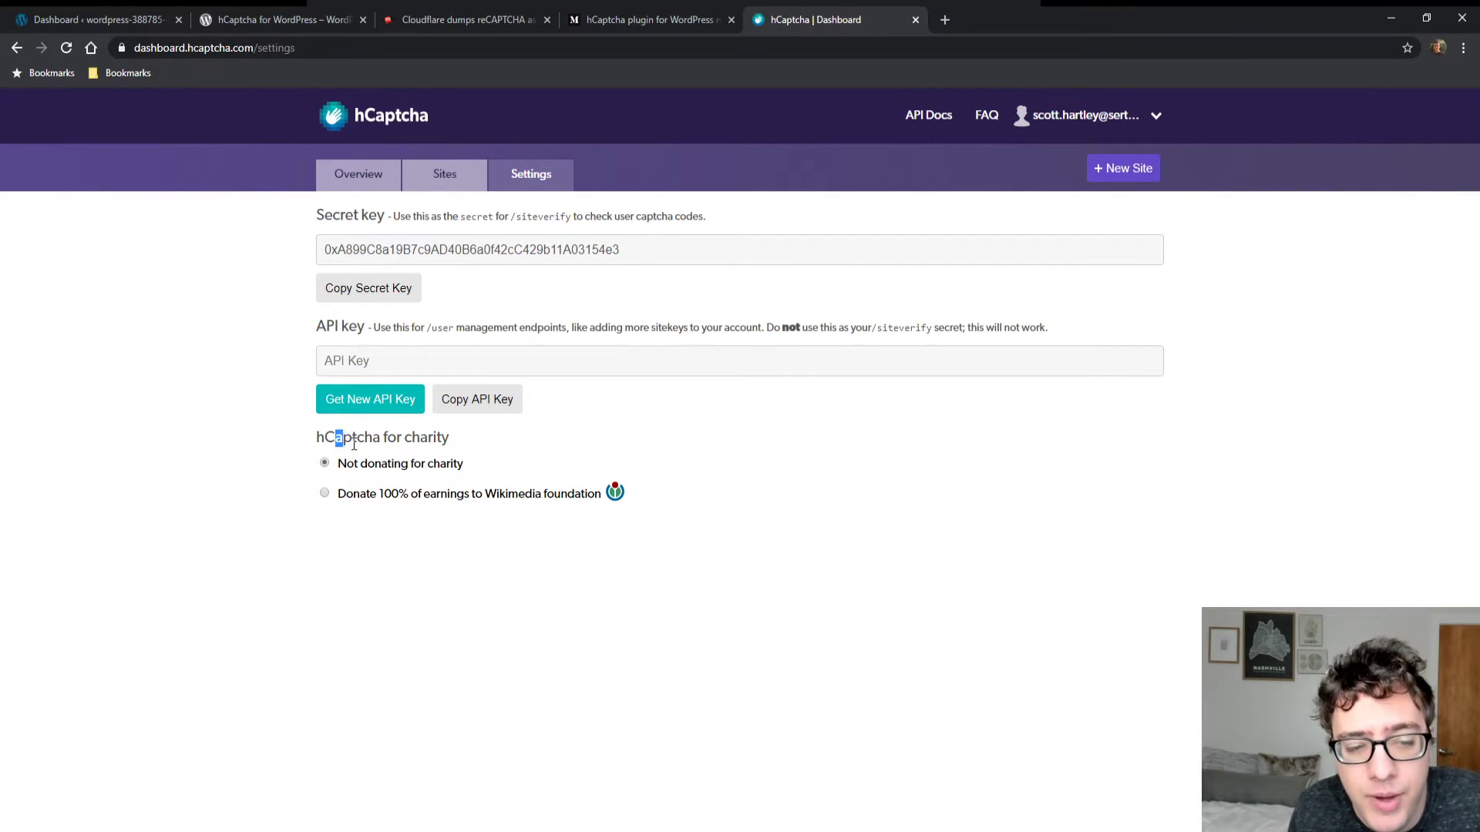
left_click_drag(336, 434, 229, 466)
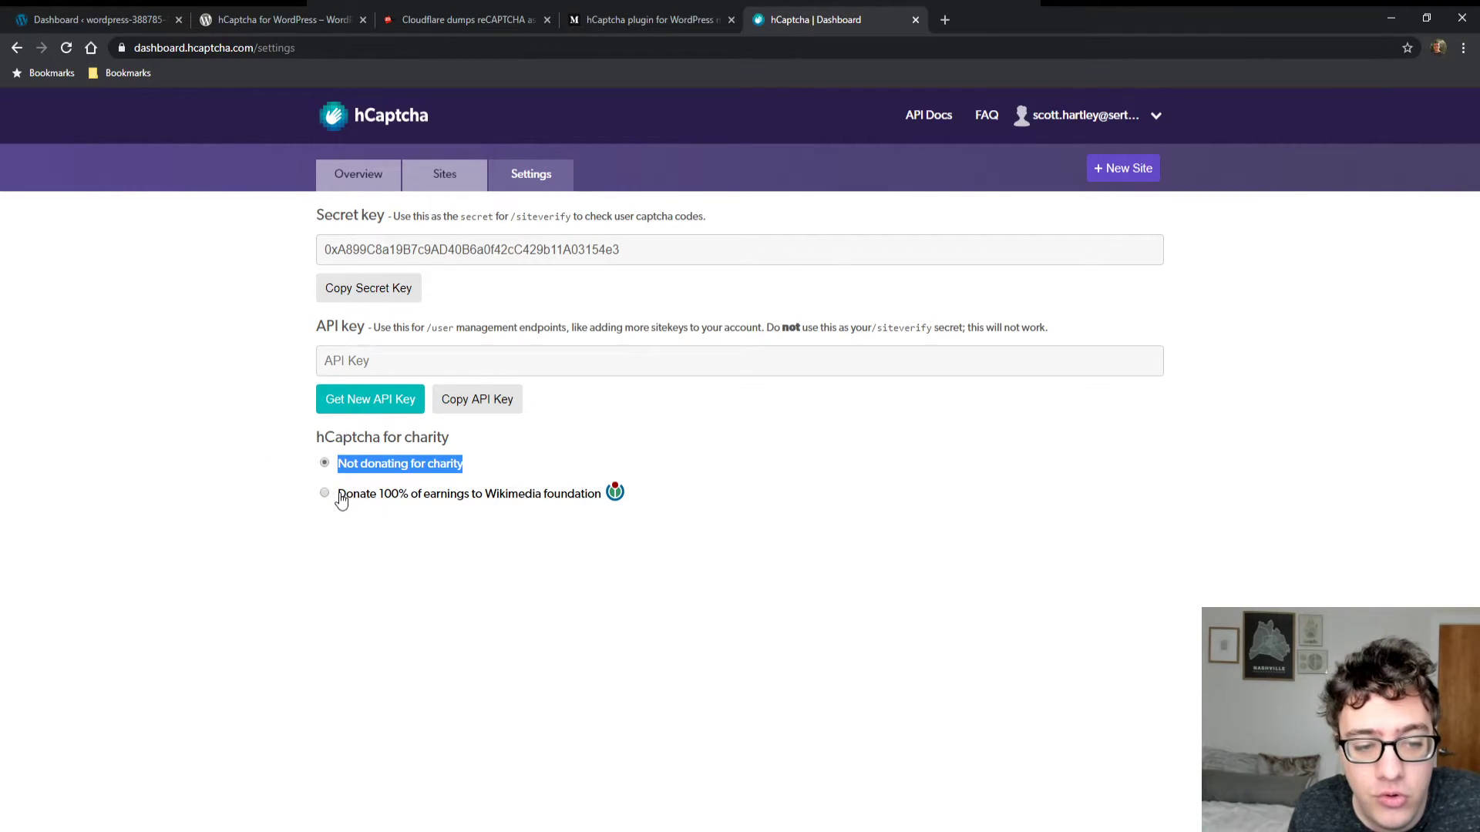
mouse_move(340, 498)
left_mouse_down()
mouse_move(373, 506)
mouse_move(353, 499)
left_mouse_up()
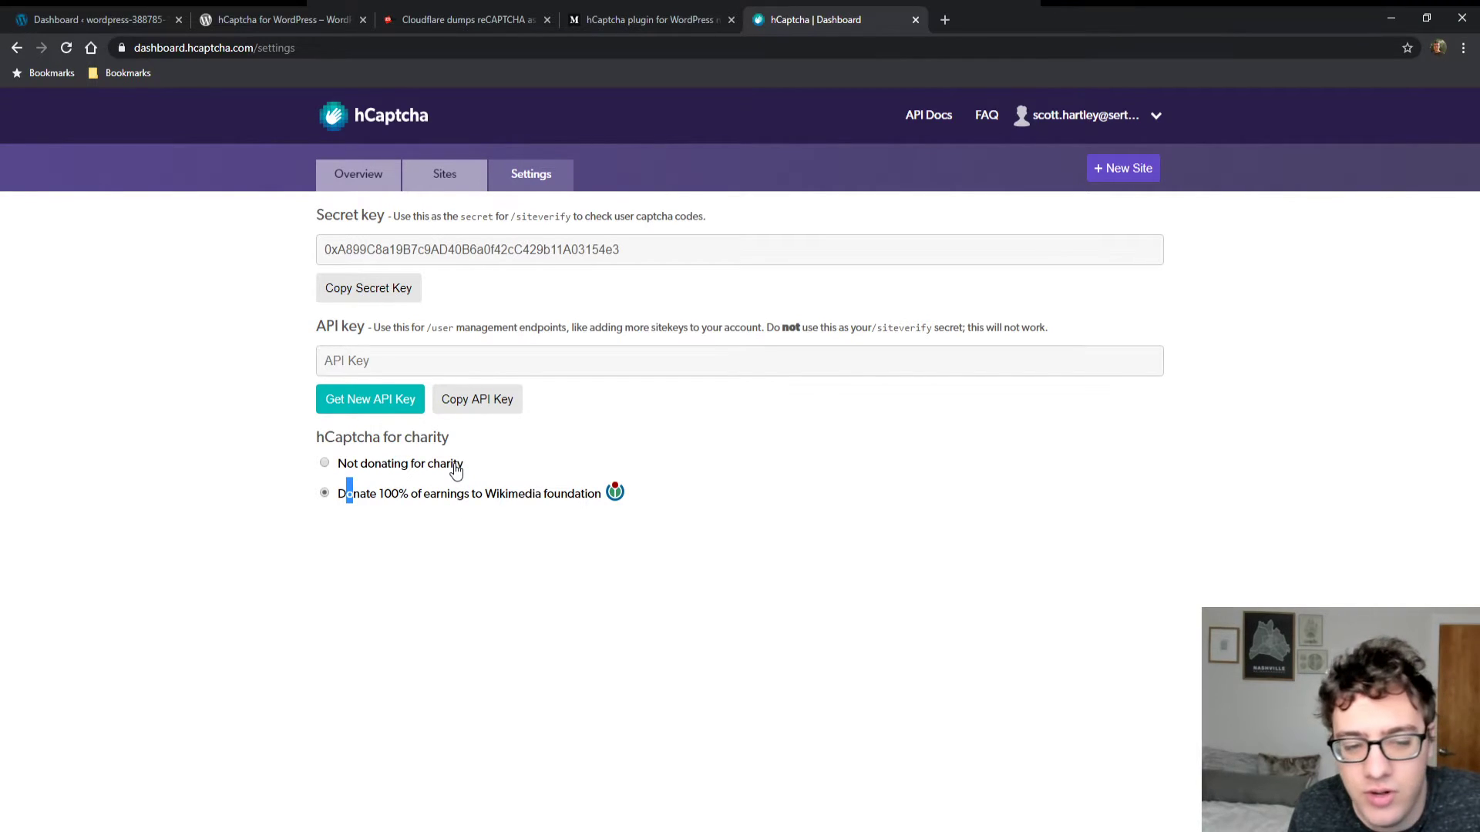
left_click(460, 472)
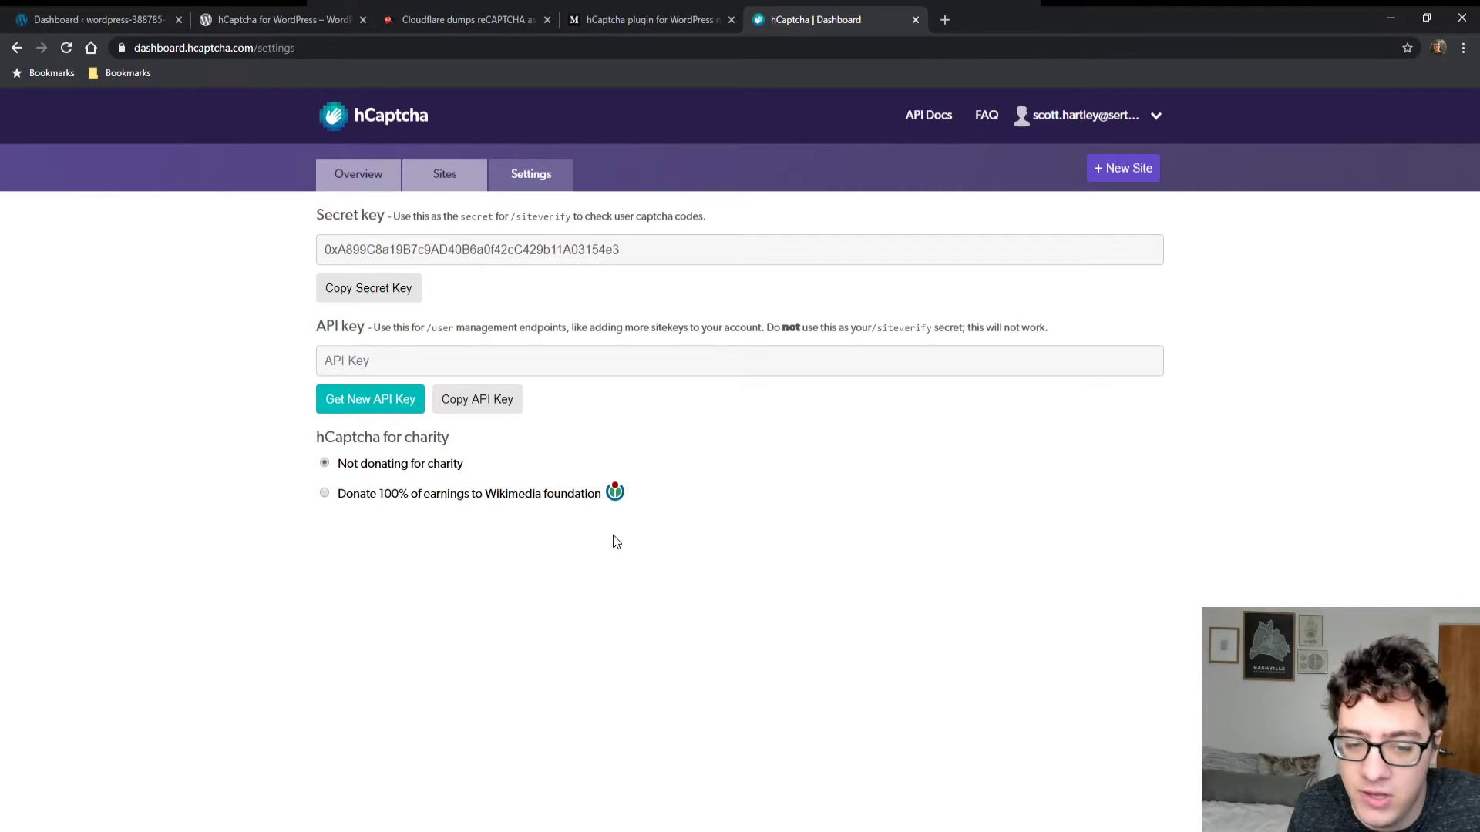
left_click(445, 187)
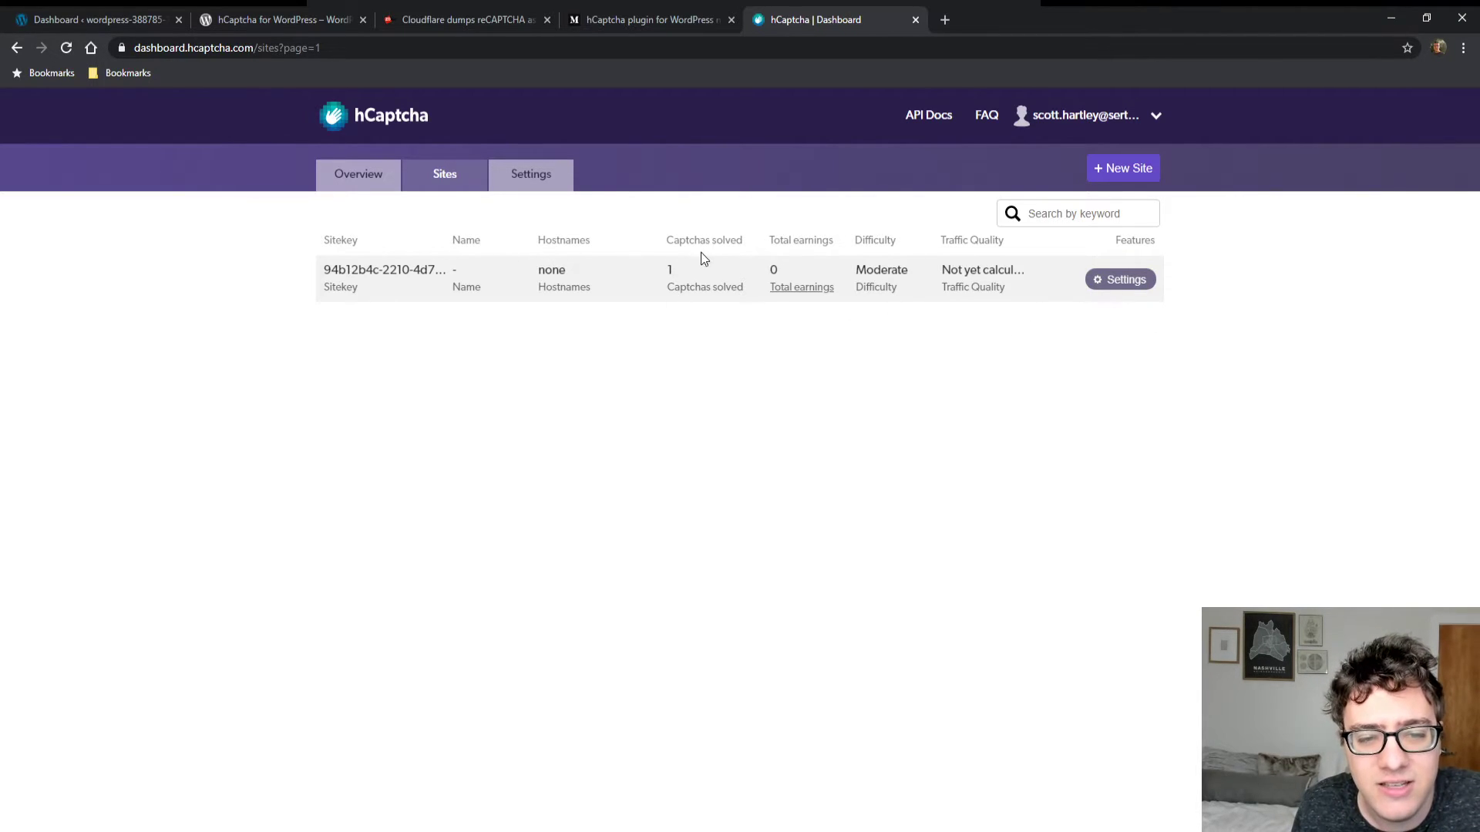
- Open the sitekey's settings, review its served-captcha statistics, and leave the hostname list empty
left_click(1119, 280)
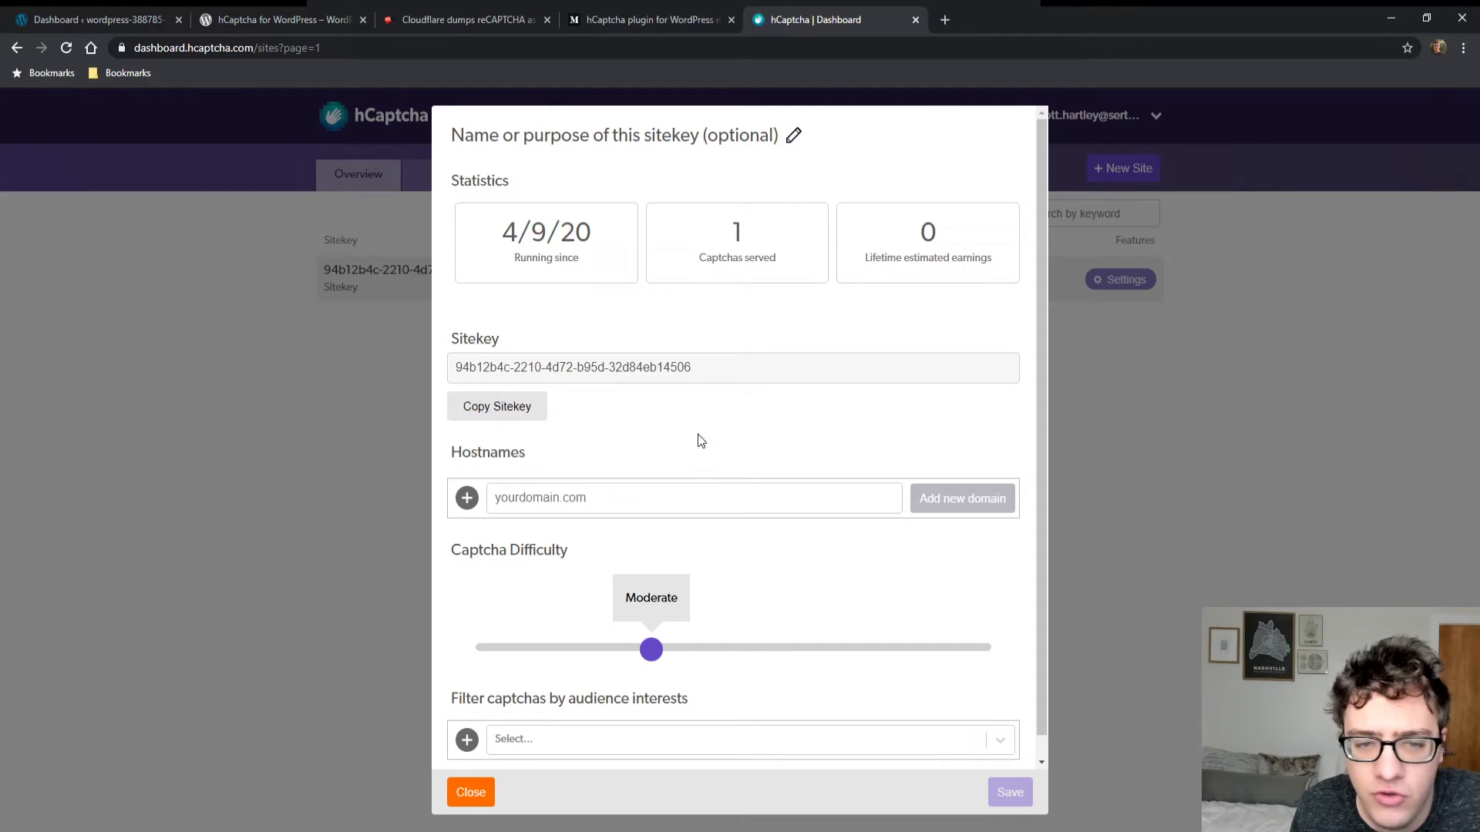
left_click_drag(515, 231, 641, 261)
scroll(847, 577, "down", 1)
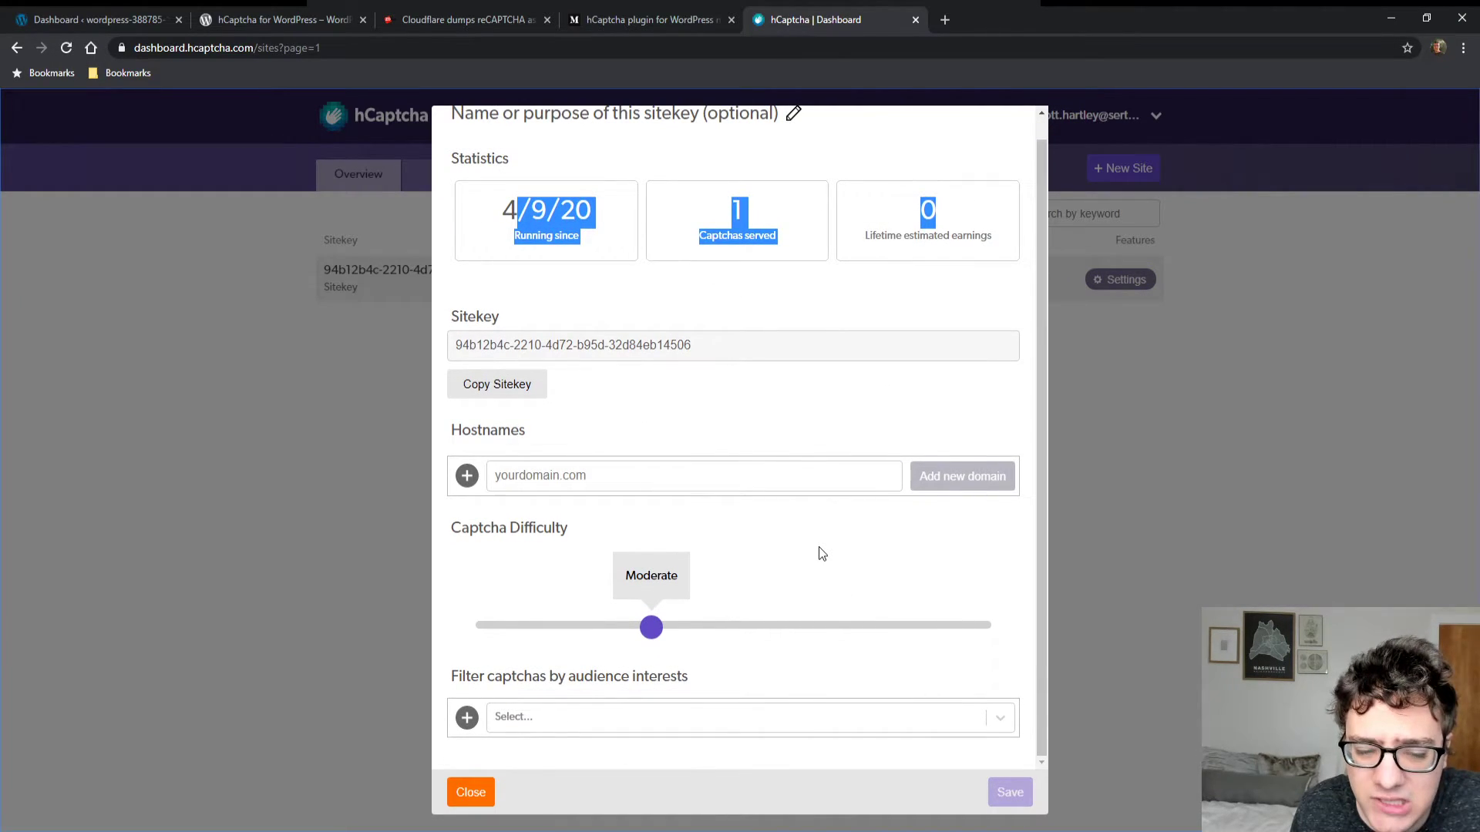
left_click(820, 554)
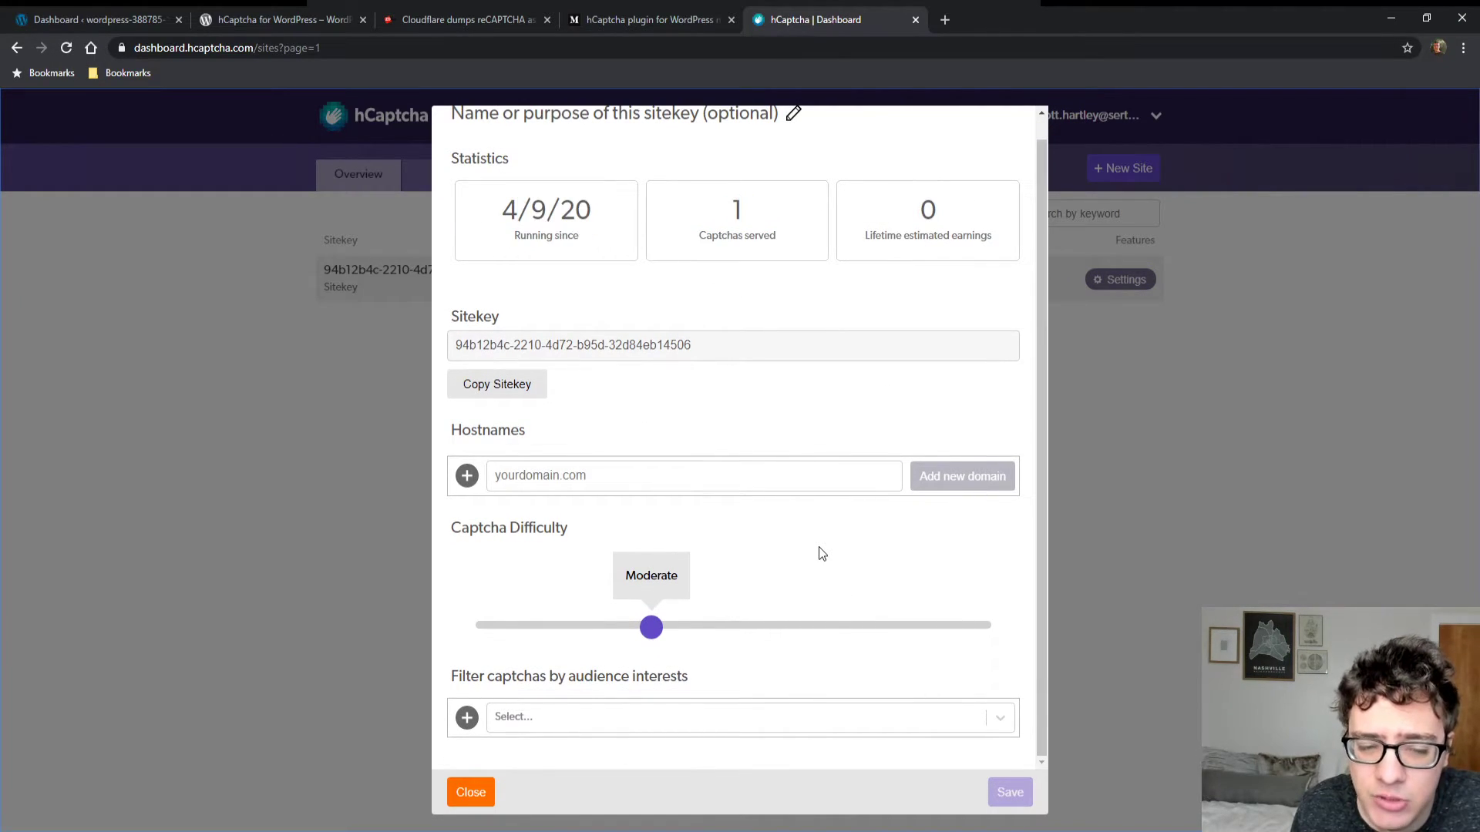
left_click(516, 483)
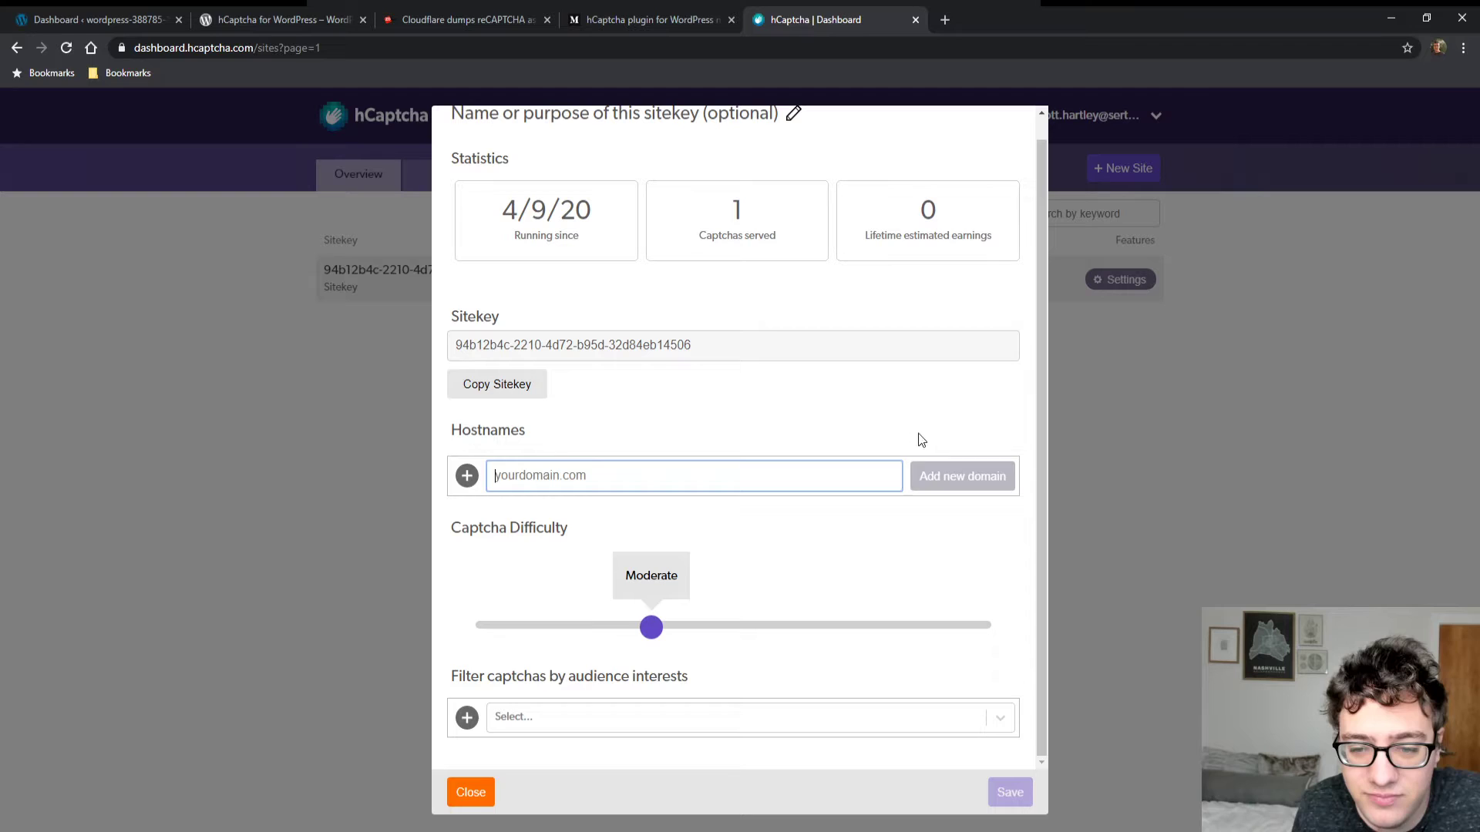
left_click(907, 569)
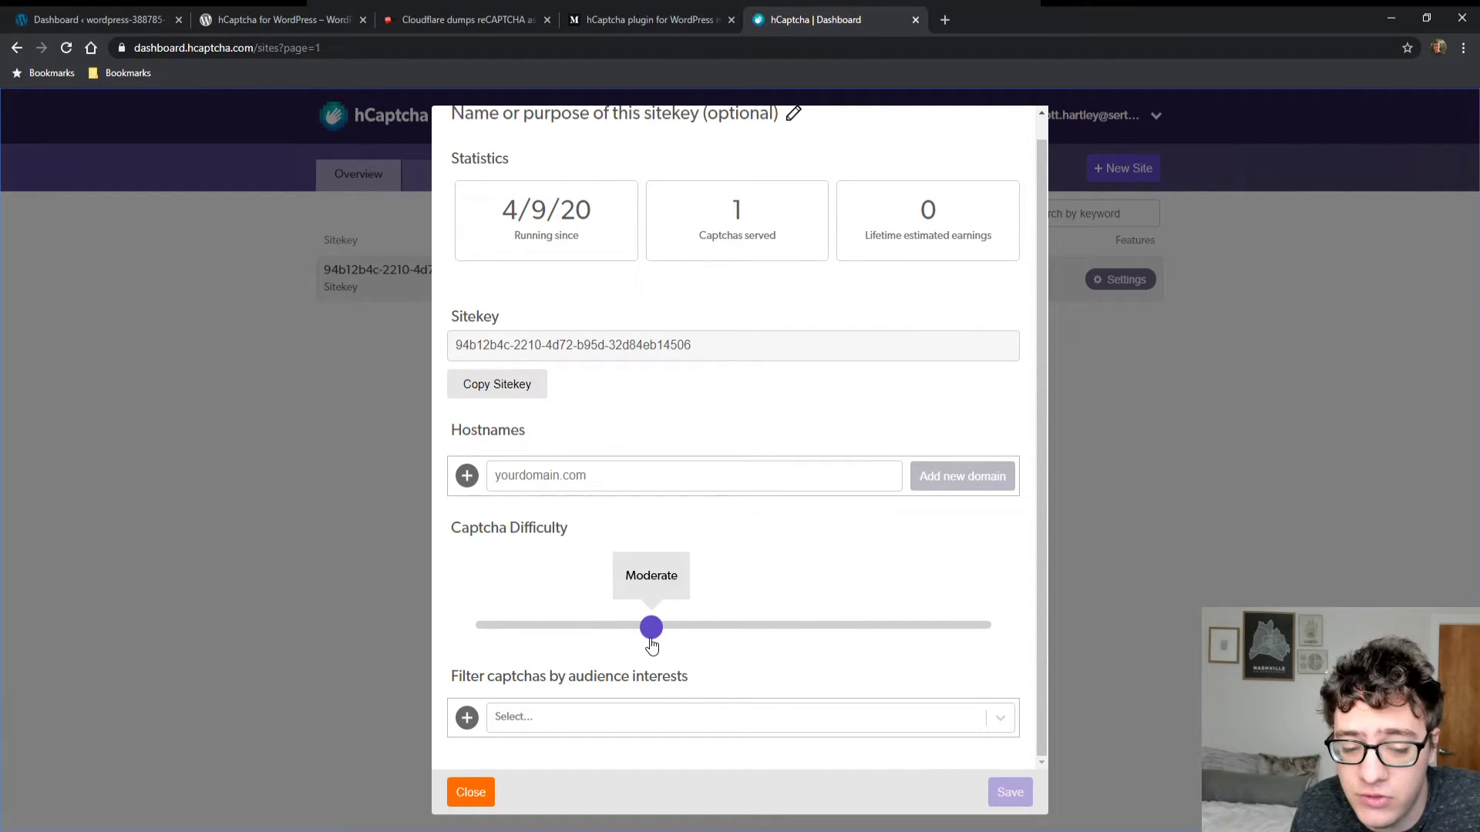
- Try Difficult and Easy captcha difficulty, settle back on Moderate, and show the audience-interest categories
left_click_drag(656, 628, 840, 621)
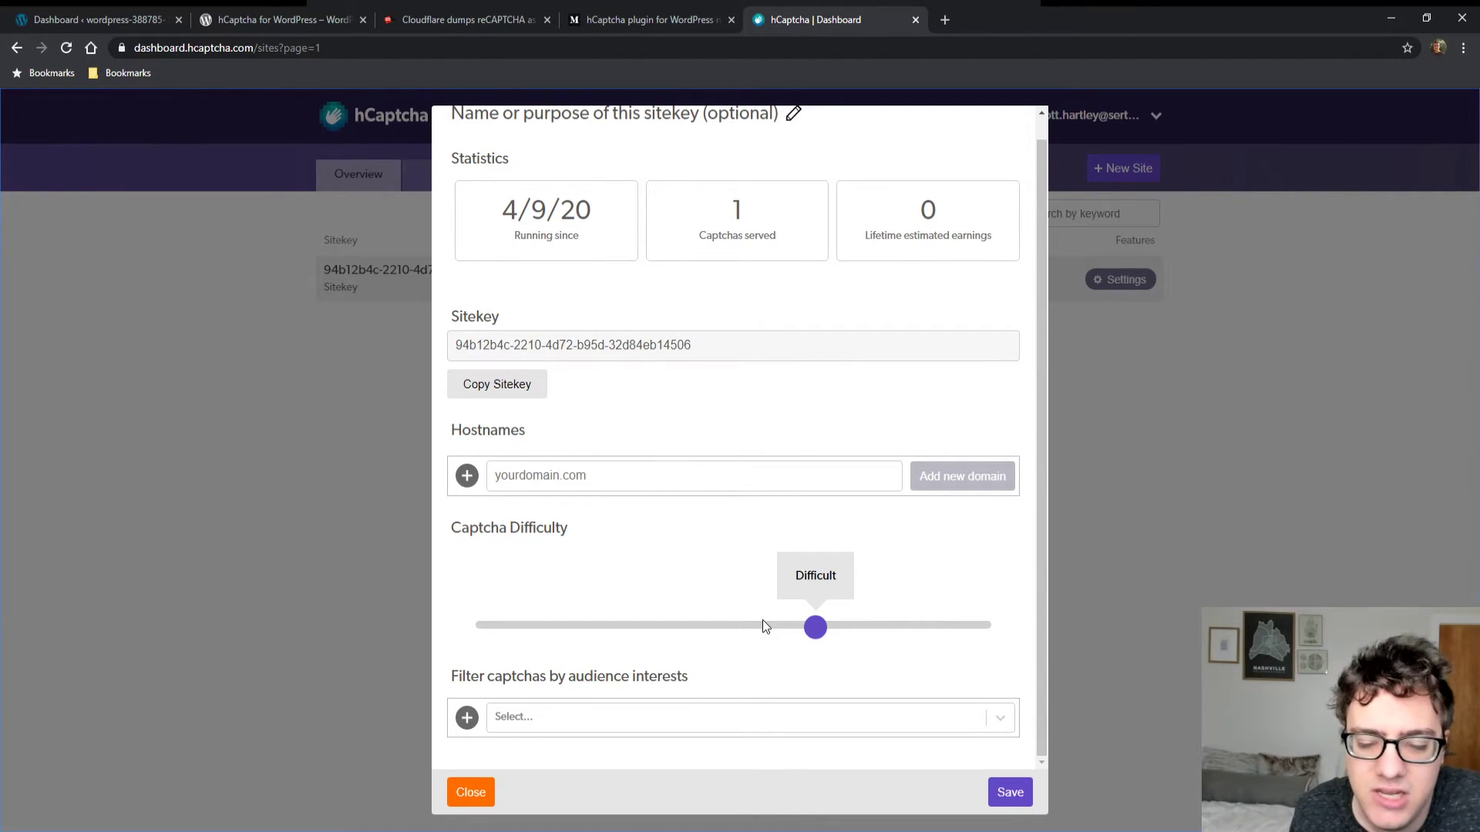
left_click(717, 626)
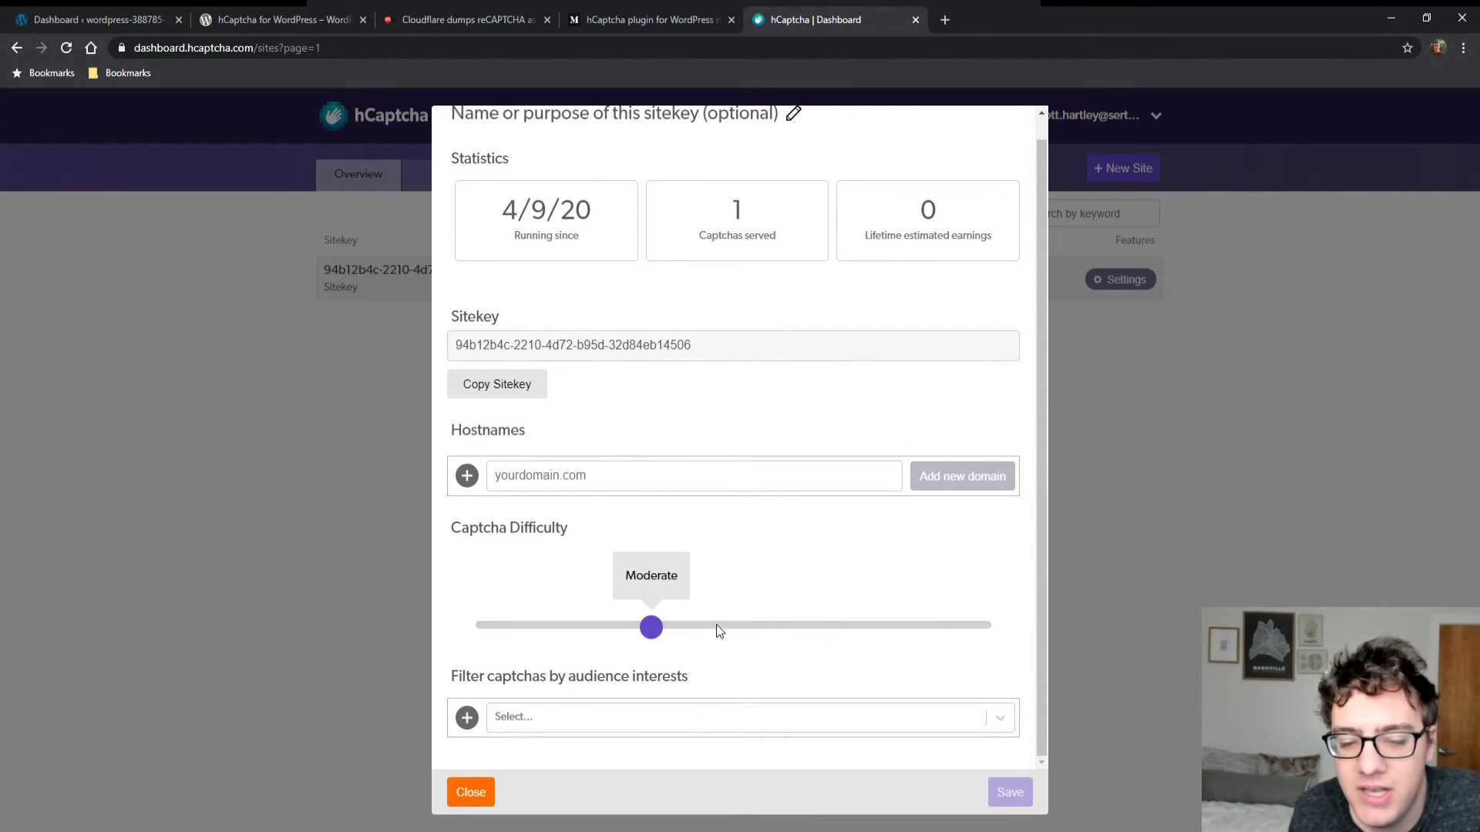
left_click(525, 624)
left_click(603, 628)
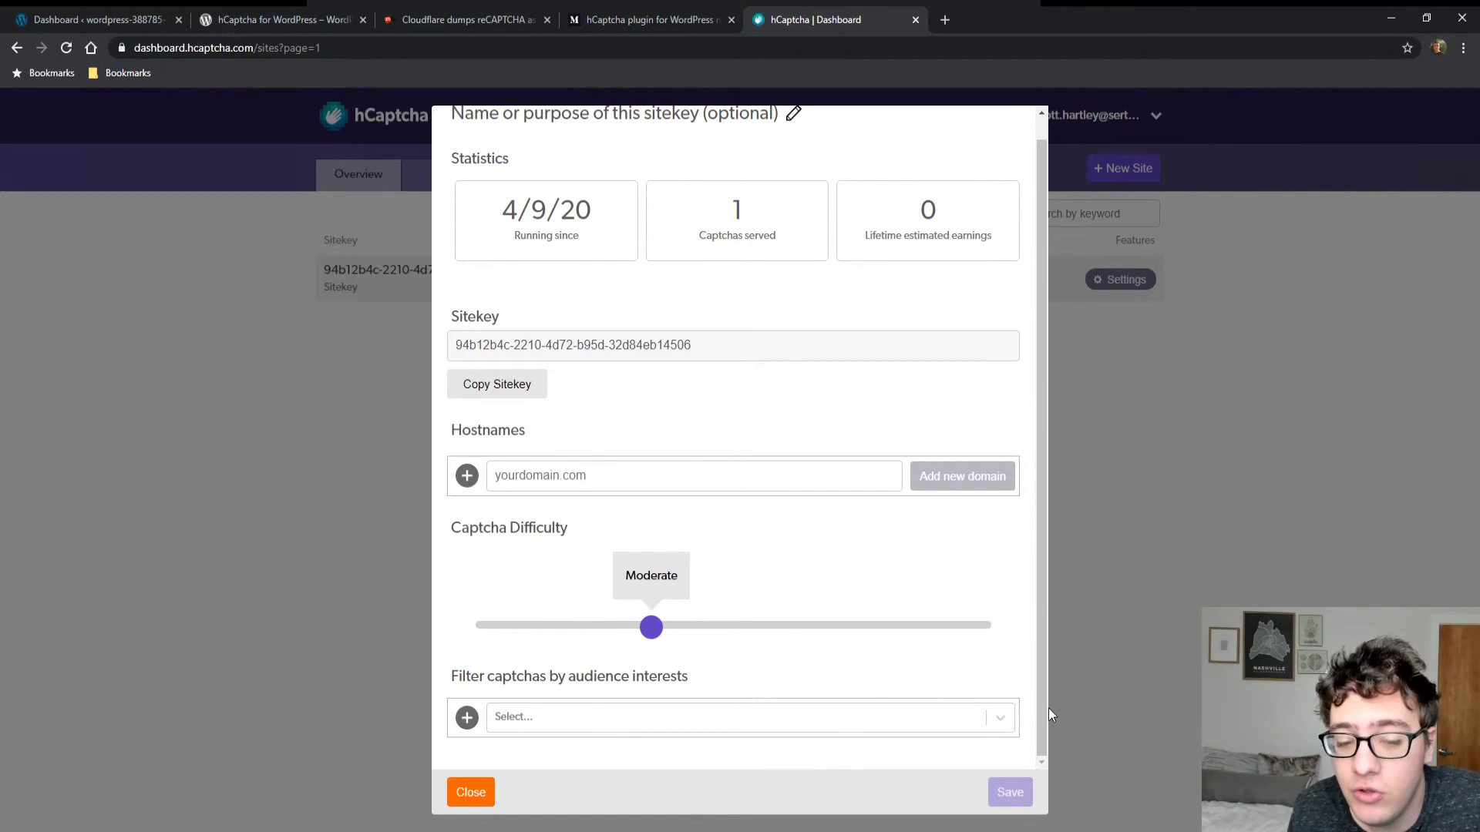
left_click(979, 728)
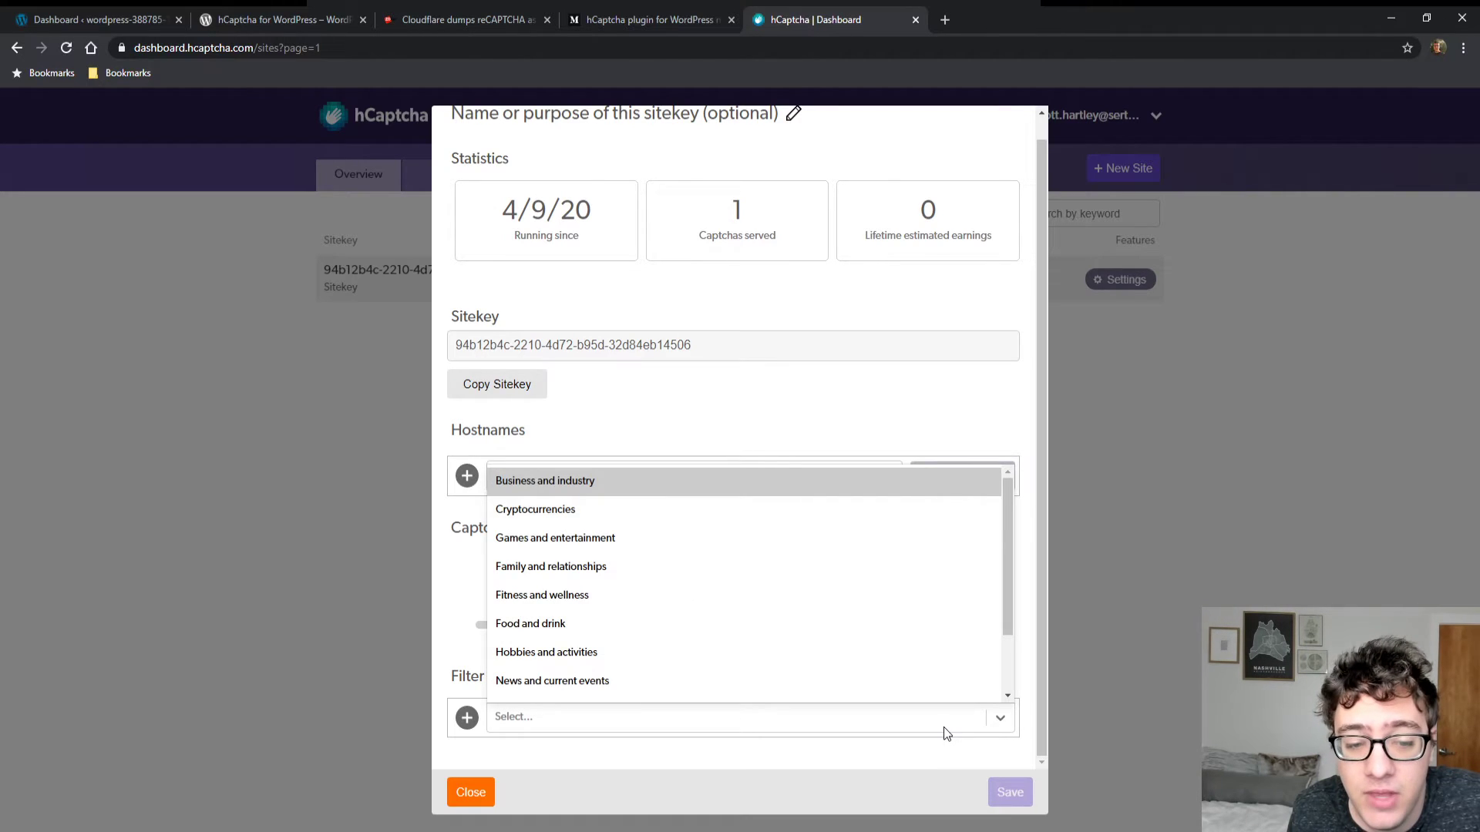
- Add 'Games and entertainment' as the sitekey's audience interest, then close the sitekey settings
left_click(687, 537)
scroll(795, 610, "down", 1)
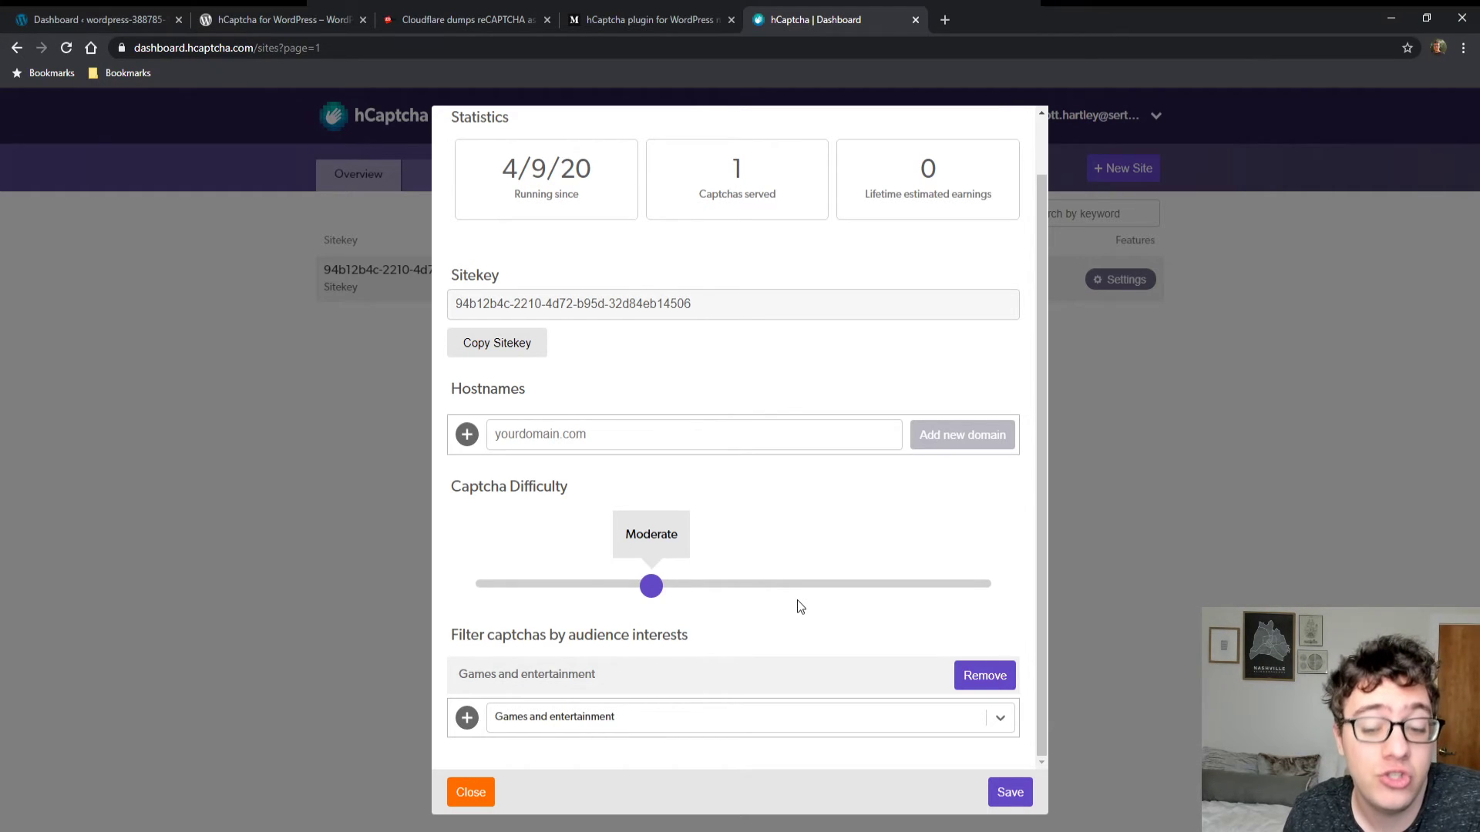
scroll(770, 509, "up", 1)
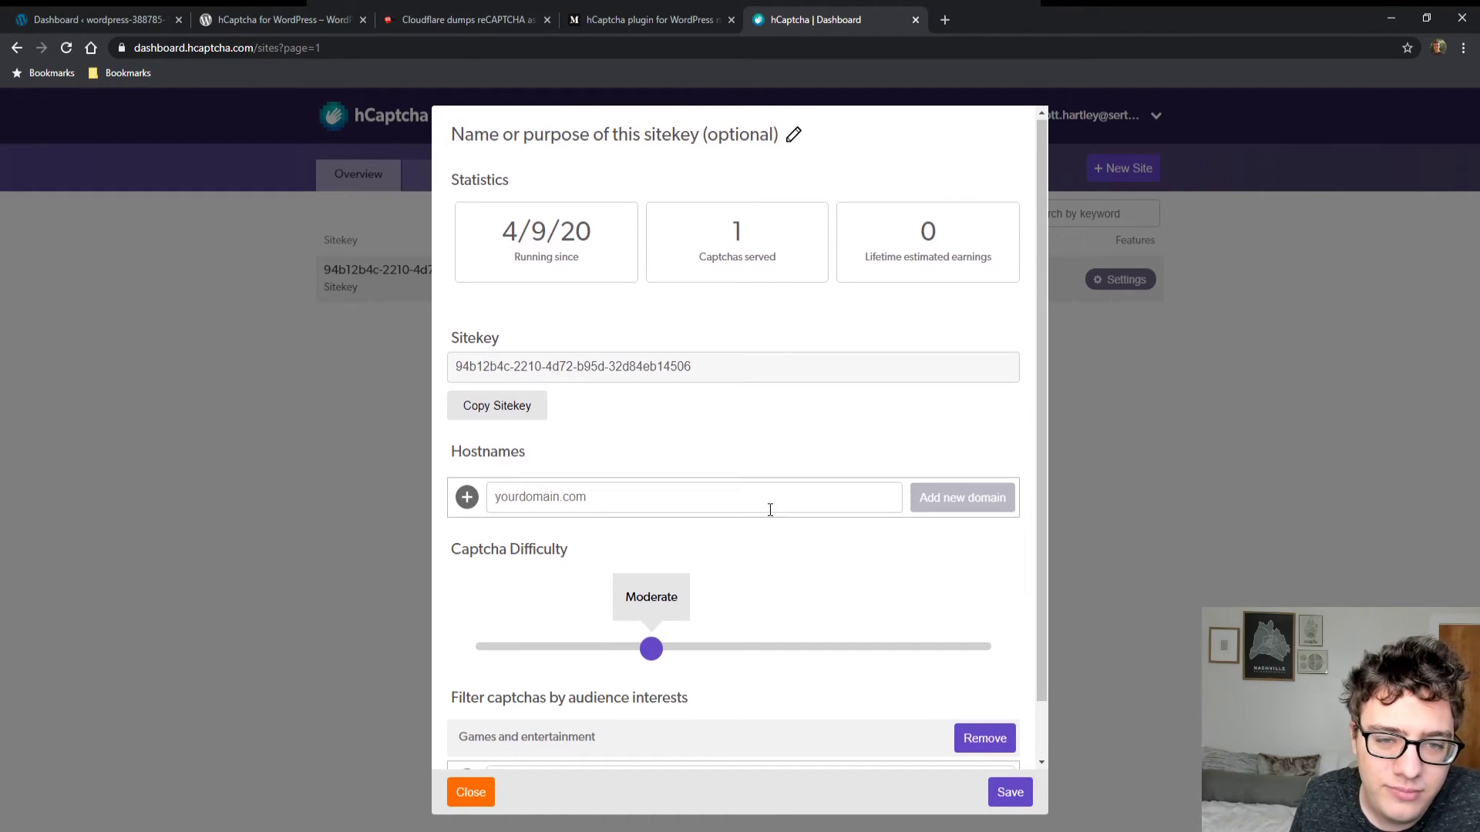
scroll(607, 732, "down", 1)
left_click(473, 794)
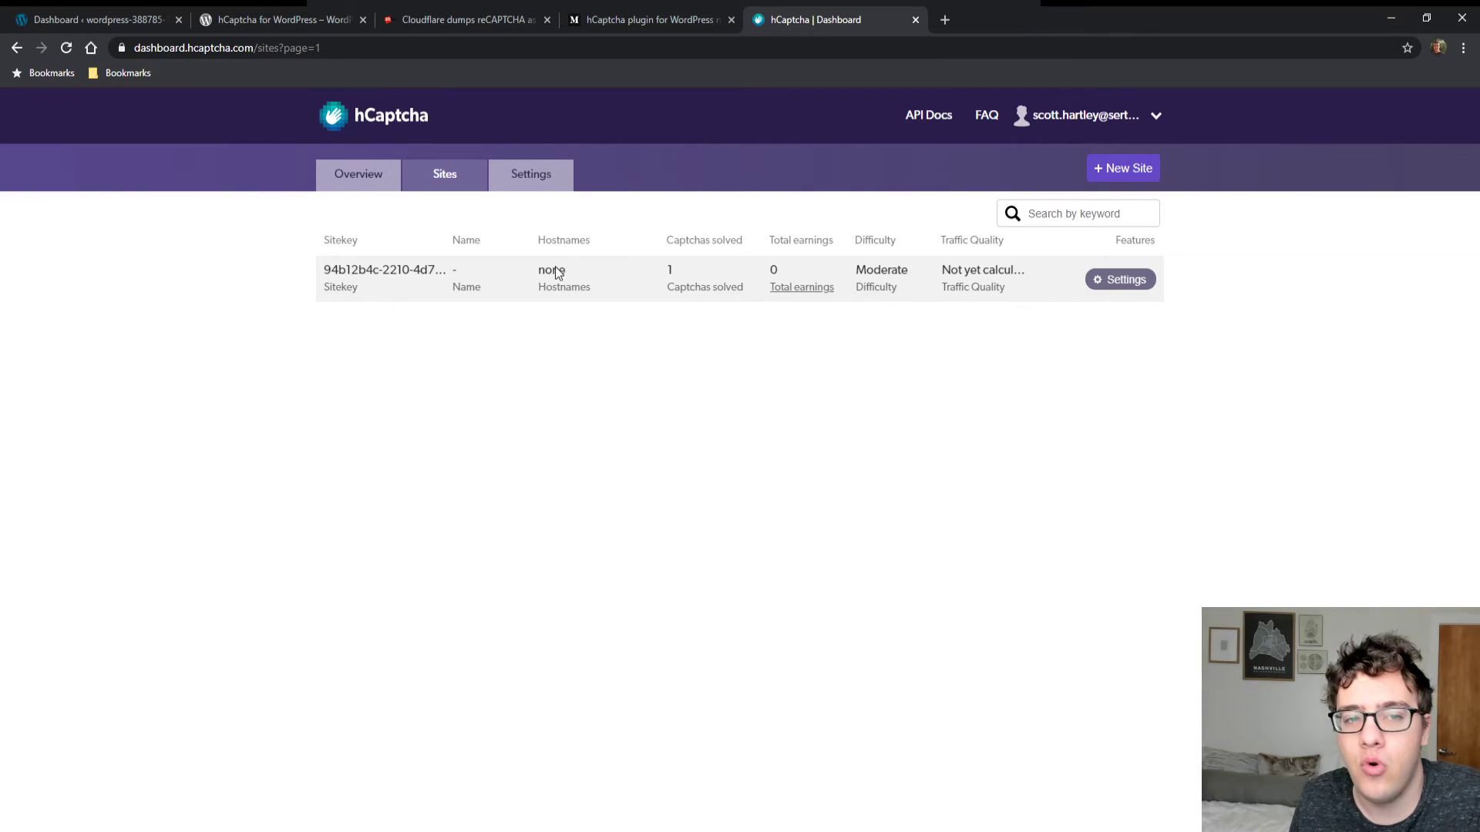
- View the public WordPress site's page source and search it for 'hcaptch'
left_click(131, 15)
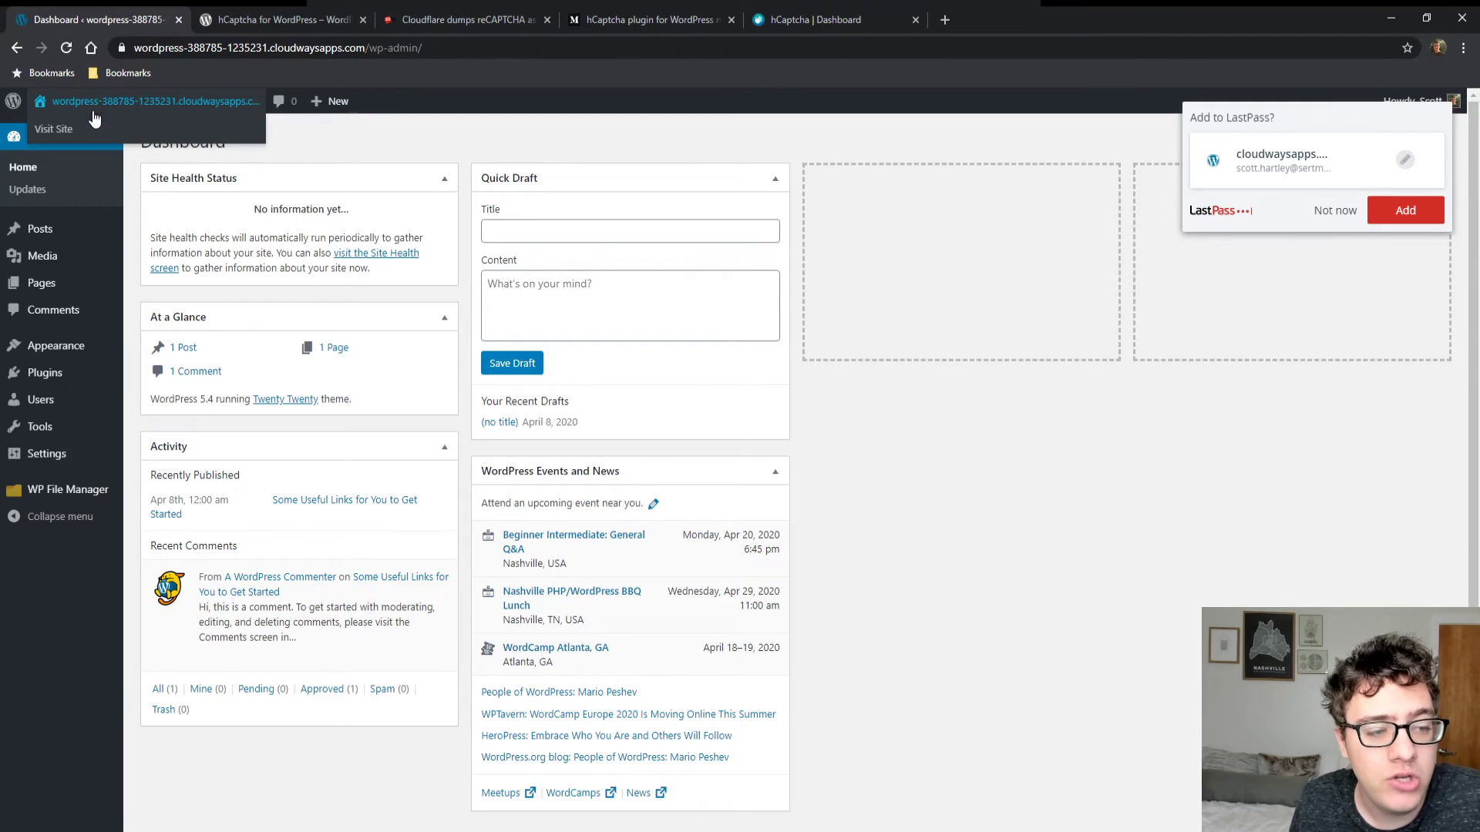
left_click(73, 130)
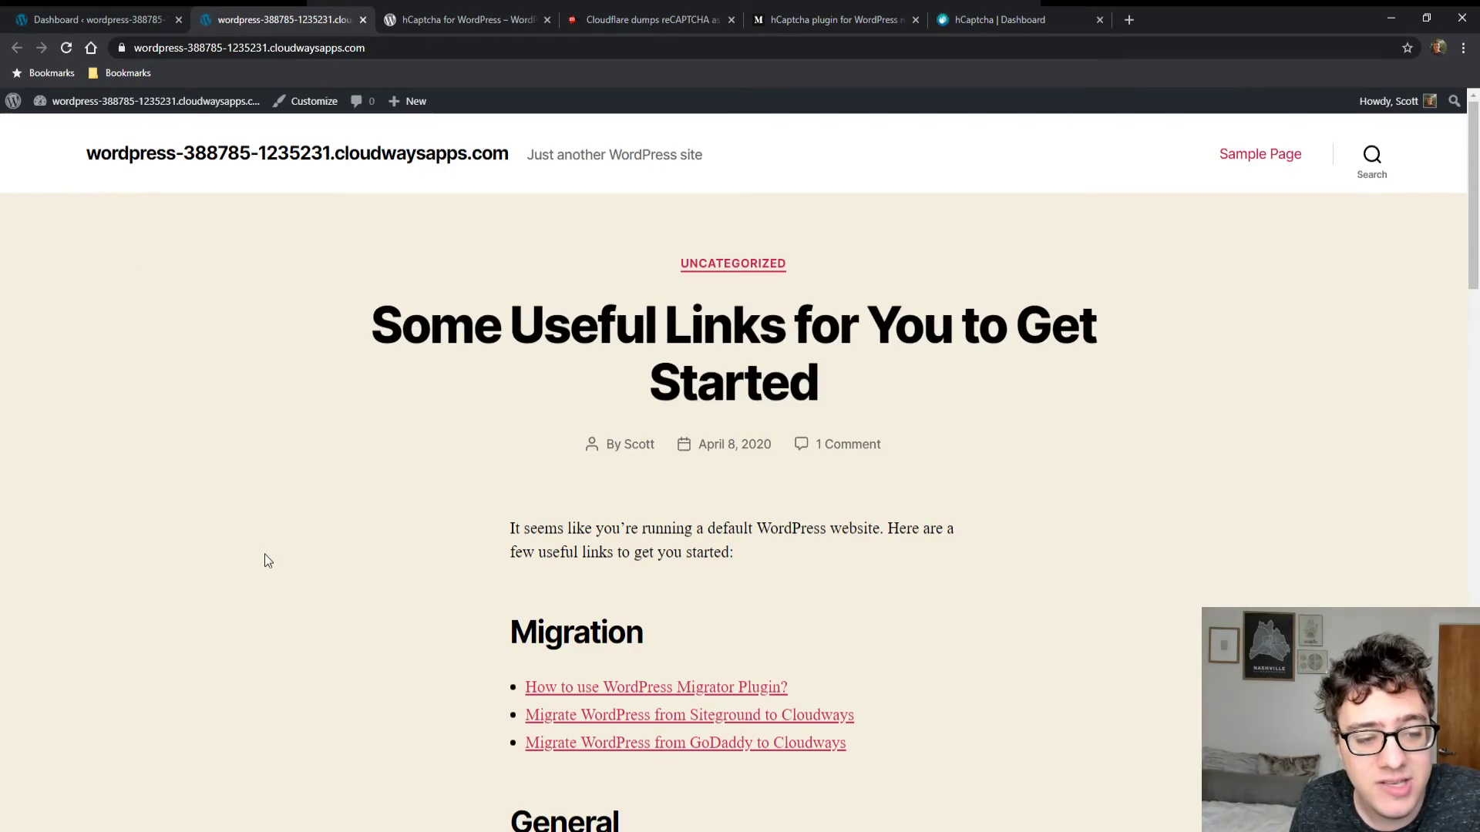
key("ctrl+u")
scroll(691, 390, "down", 10)
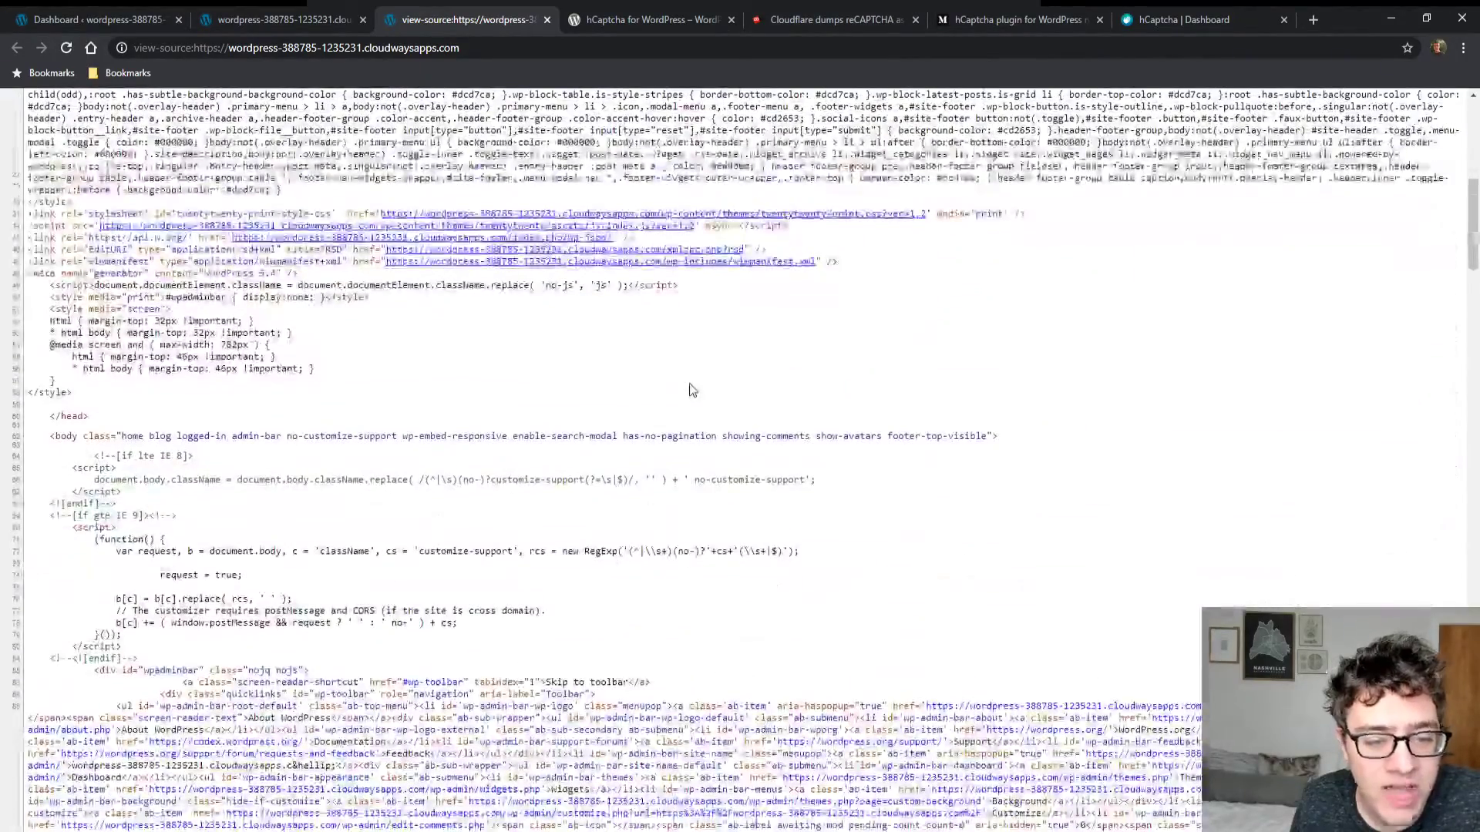
key("ctrl+f")
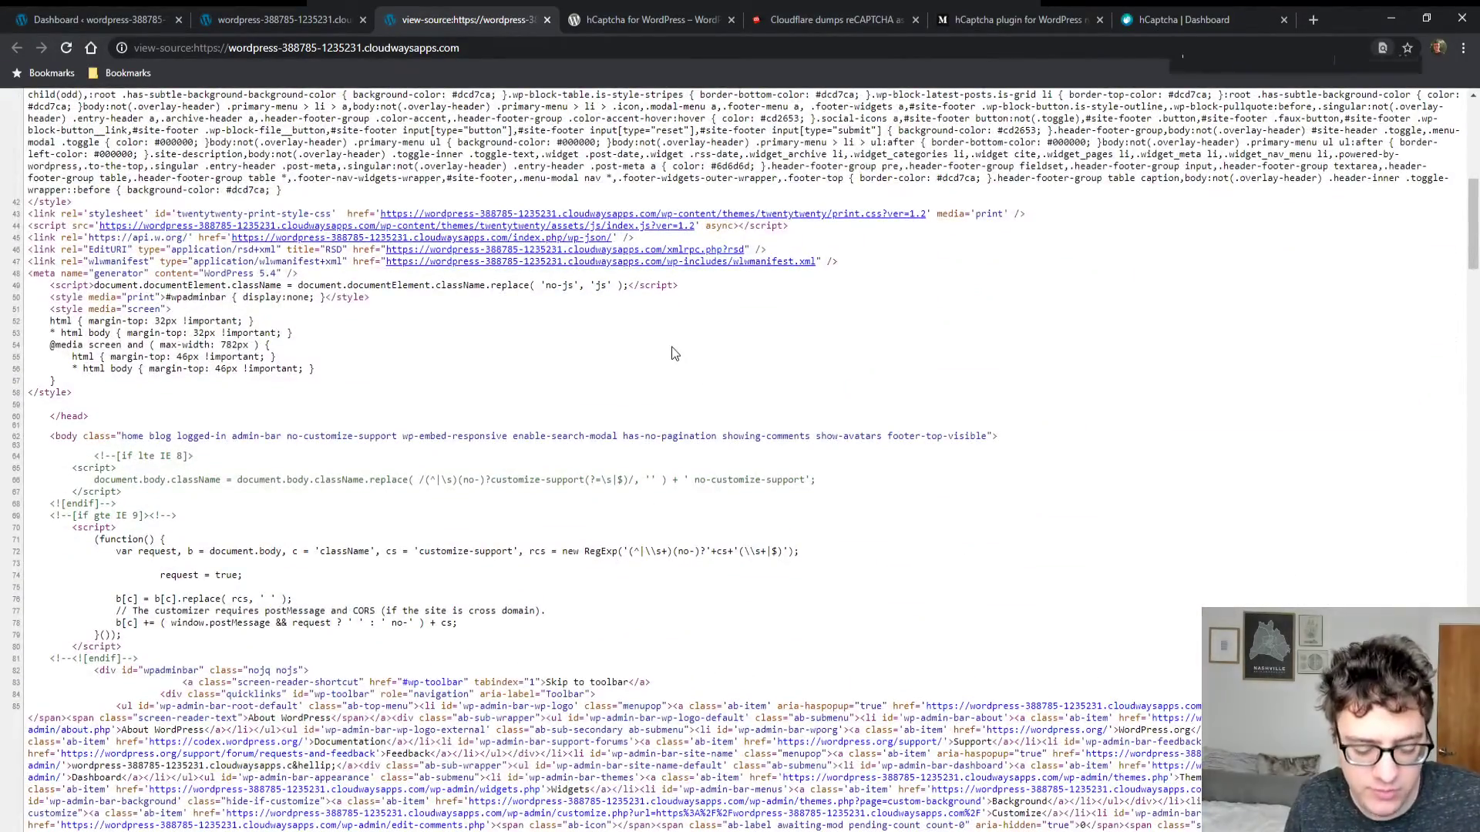
type("hcaptch")
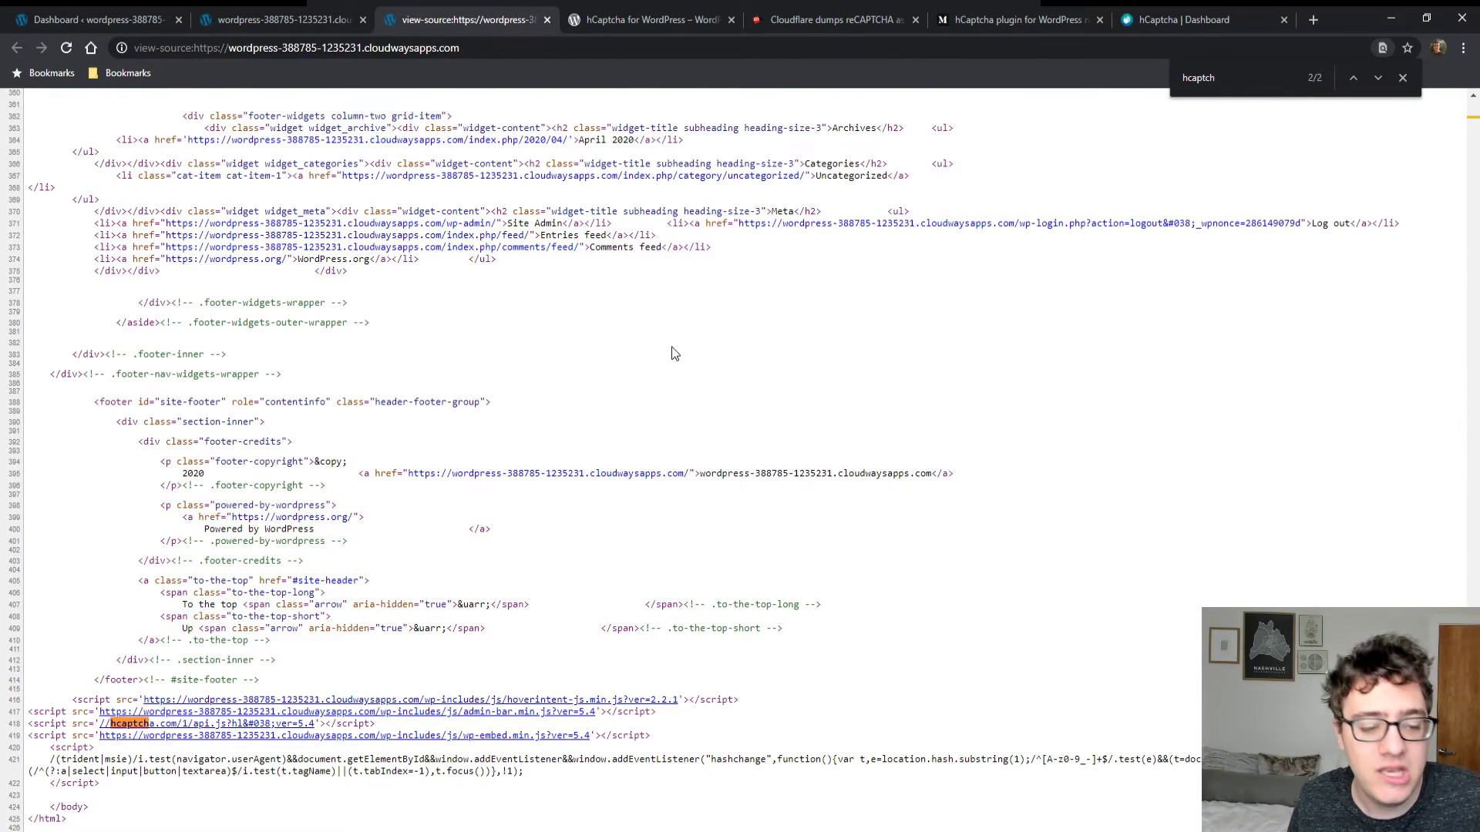